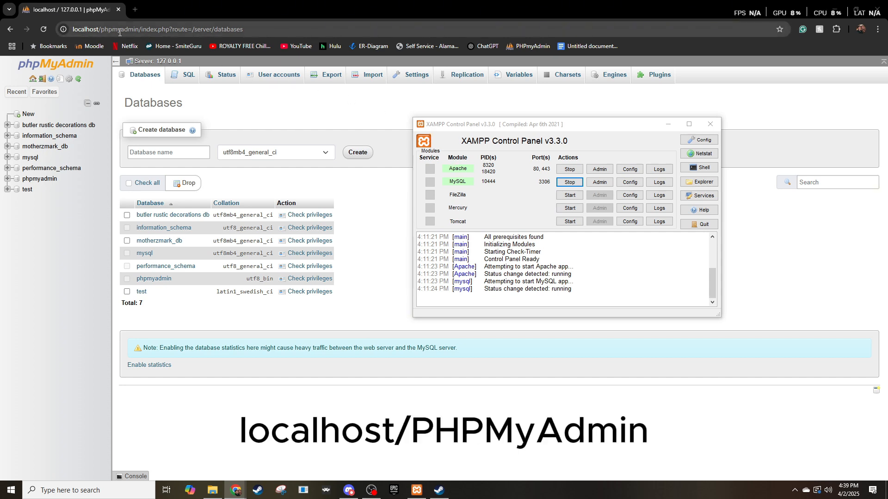
Get the XAMPP Control Panel out of the way and create a database named company_data with utf8mb4_general_ci collation.
click(669, 124)
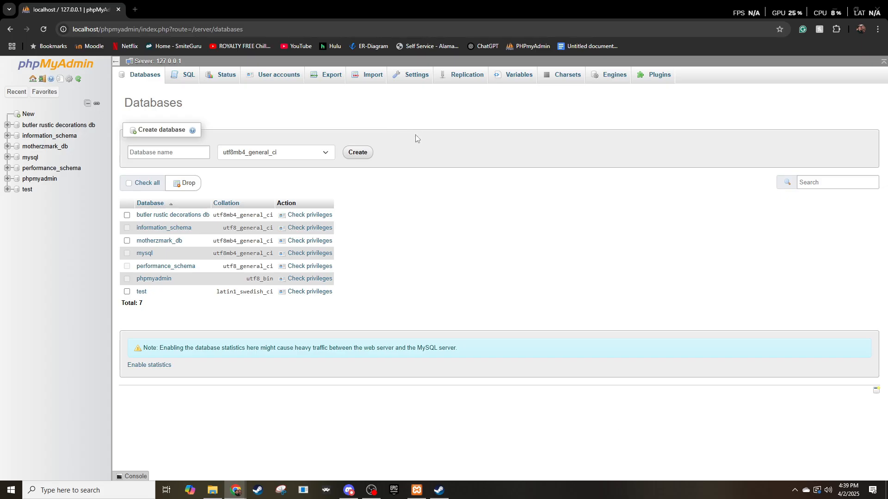
click(183, 153)
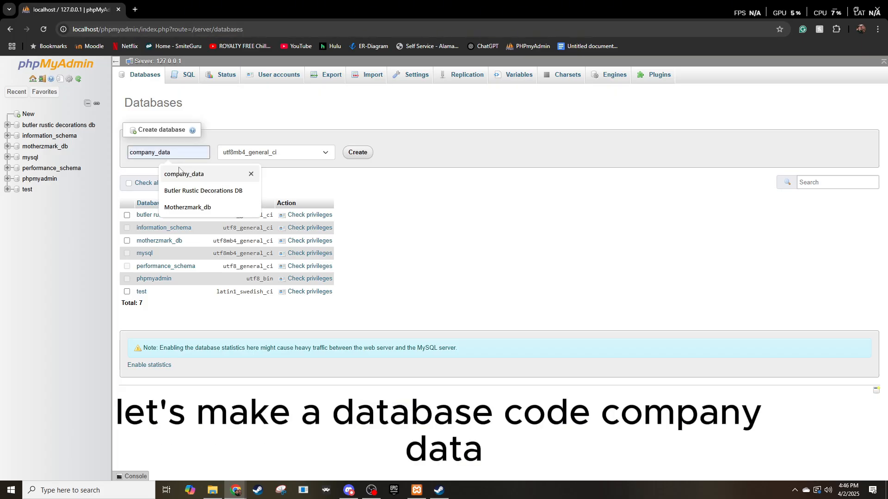
click(252, 174)
click(363, 154)
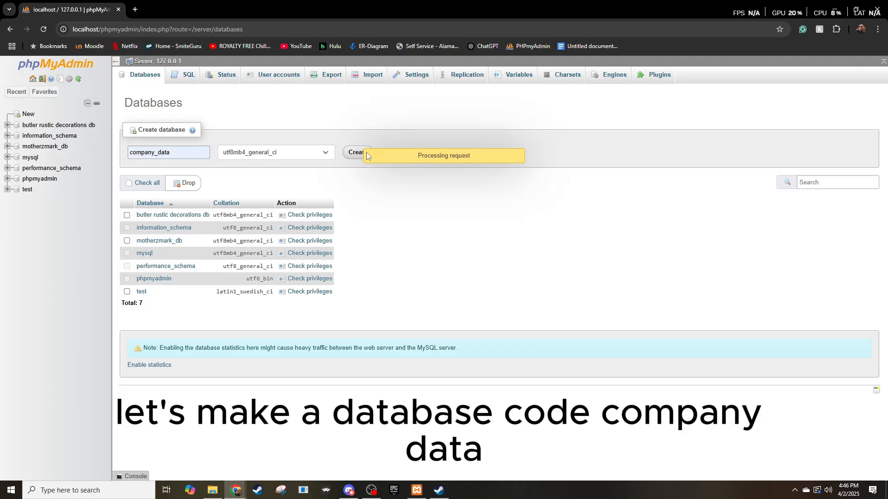
Create a table named employee with 5 columns in the company_data database.
click(173, 152)
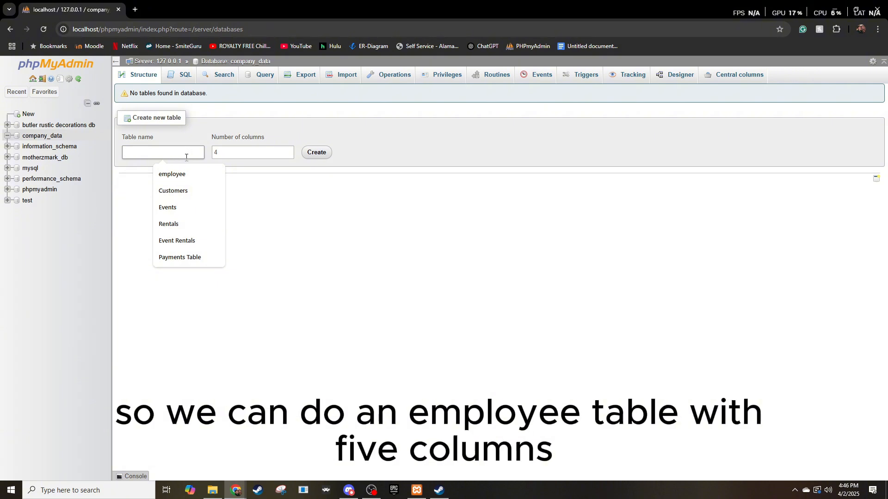
click(180, 174)
click(254, 155)
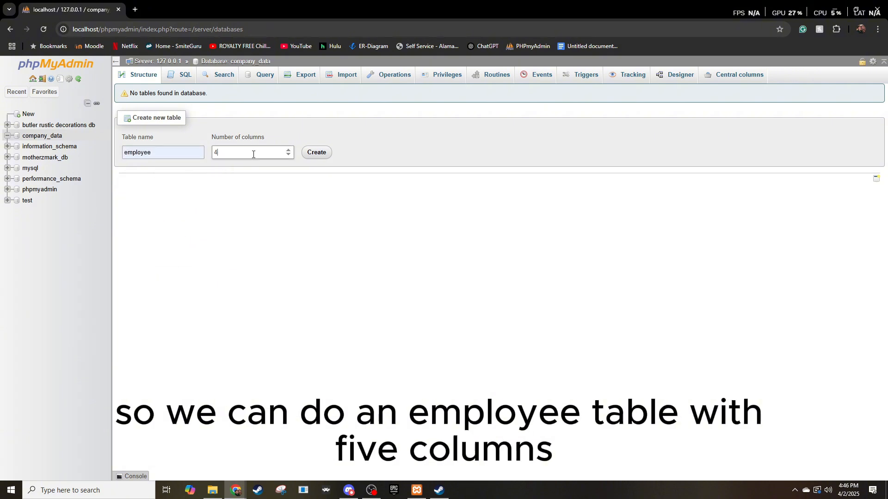
text(5)
click(318, 153)
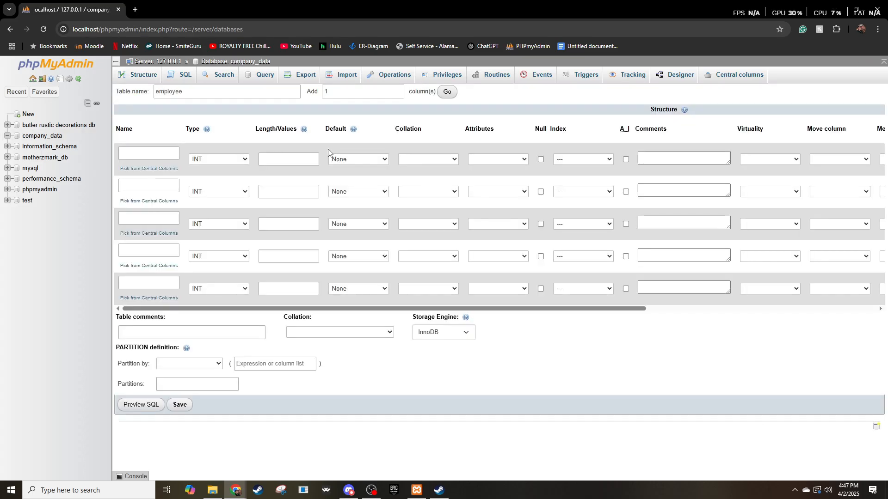
Name the first four columns of the employee table ID, FirstName, LastName and Email.
click(157, 155)
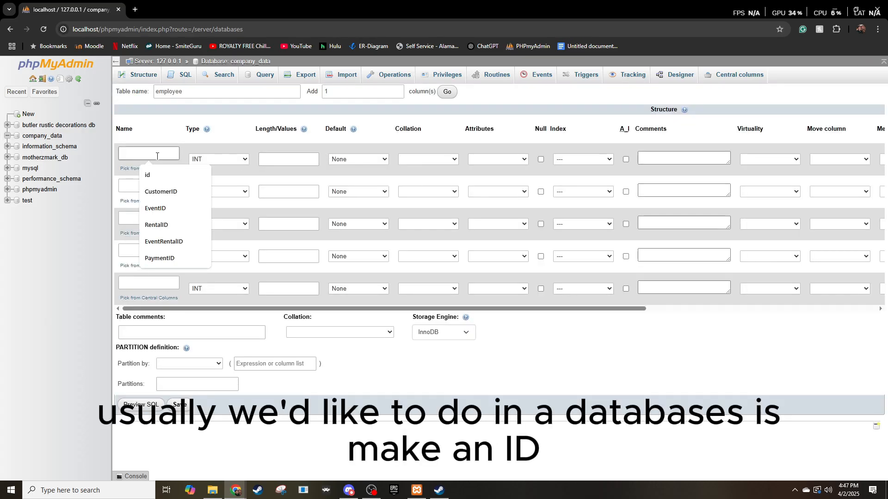
text(ID)
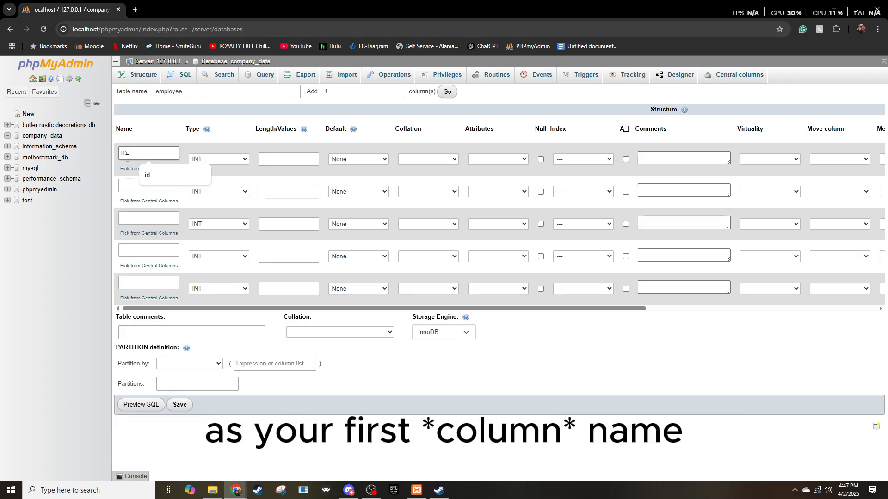
click(128, 185)
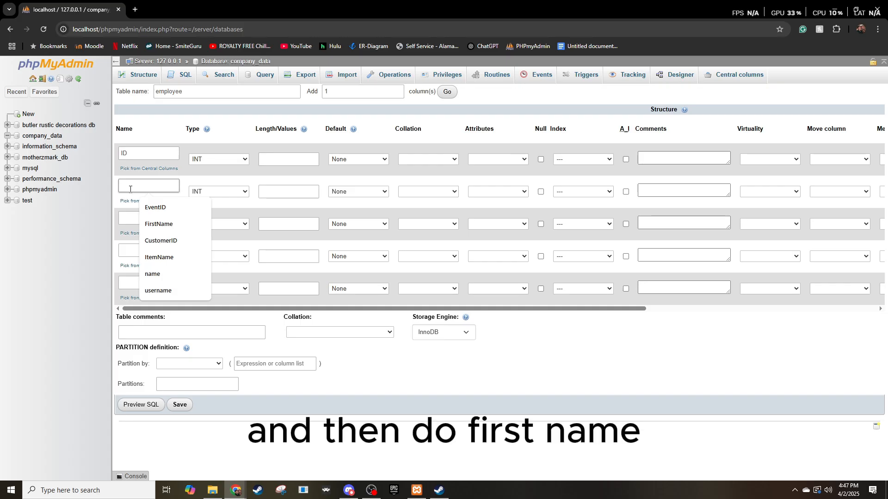
text(first)
click(159, 207)
click(143, 219)
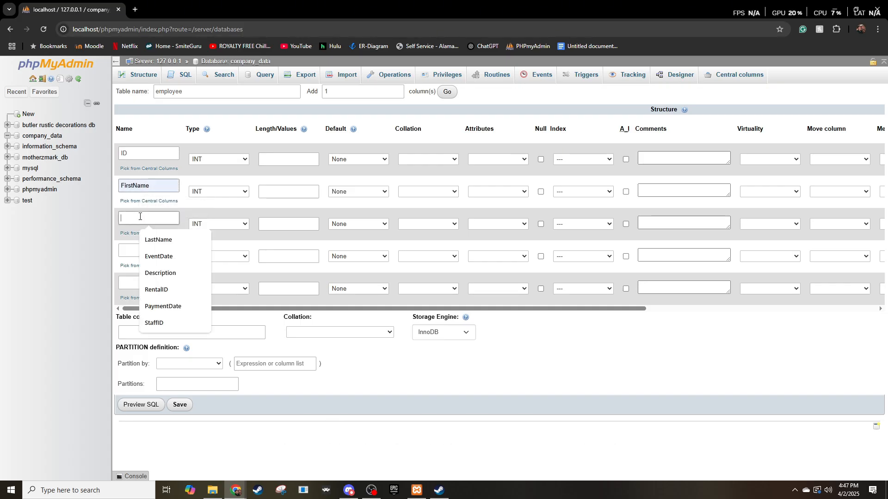
click(159, 237)
click(142, 254)
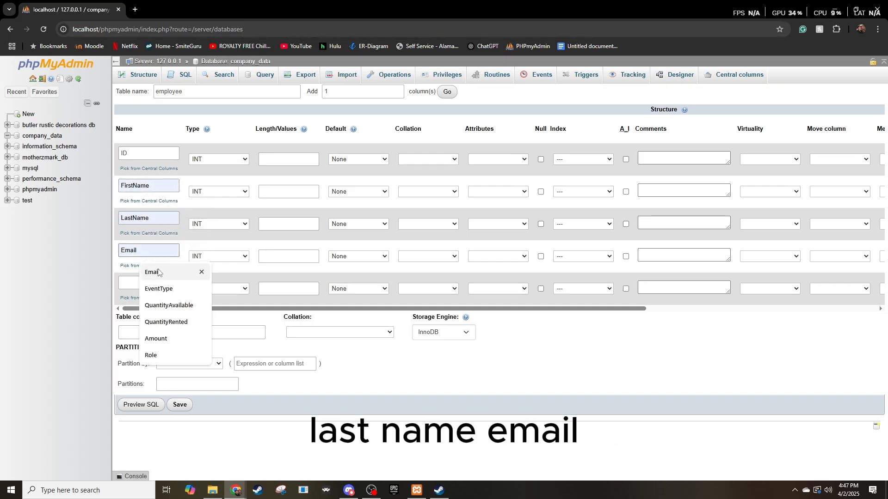
click(152, 271)
Name the fifth column of the employee table Hire_Date.
click(146, 280)
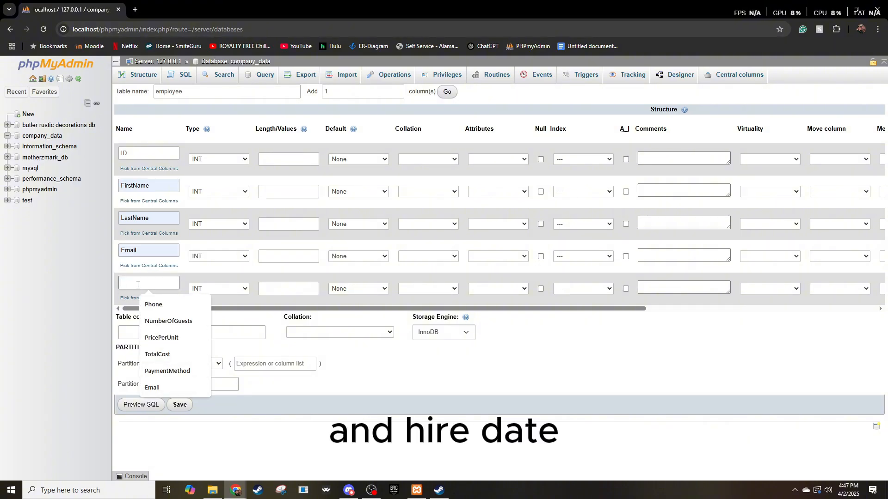
text(Hire)
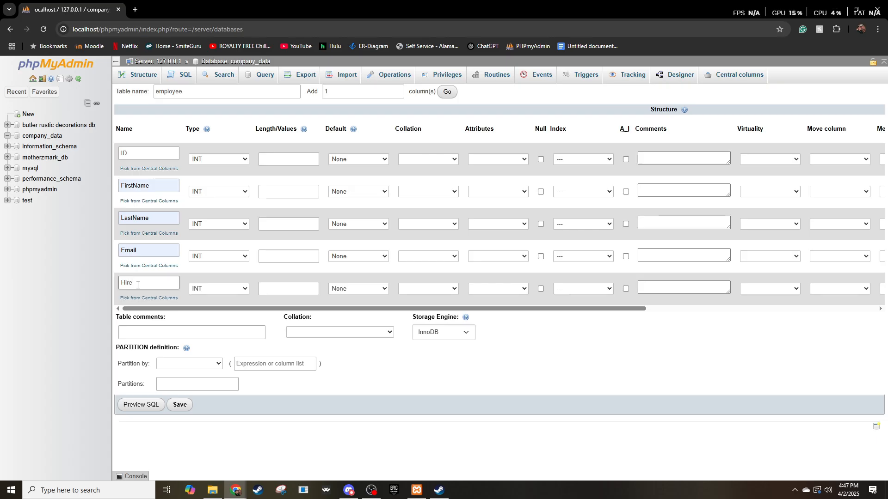
text(_date)
click(138, 284)
key(BackSpace)
text(Date)
click(221, 161)
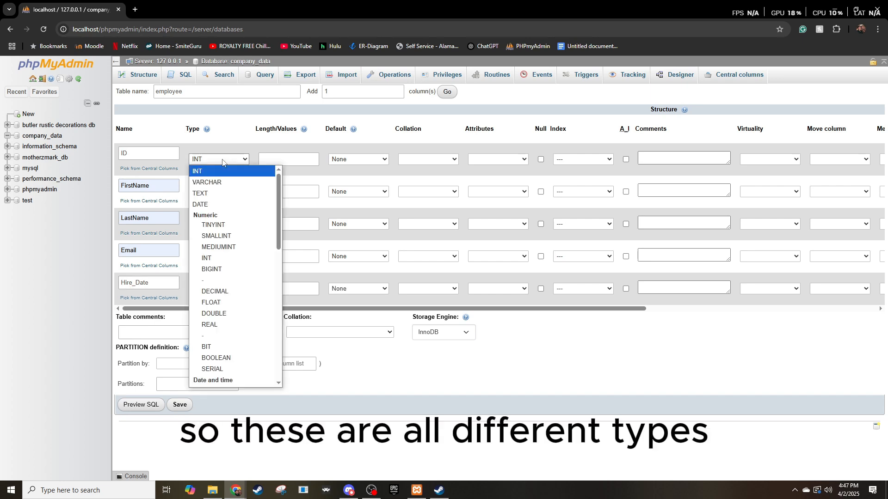
click(222, 162)
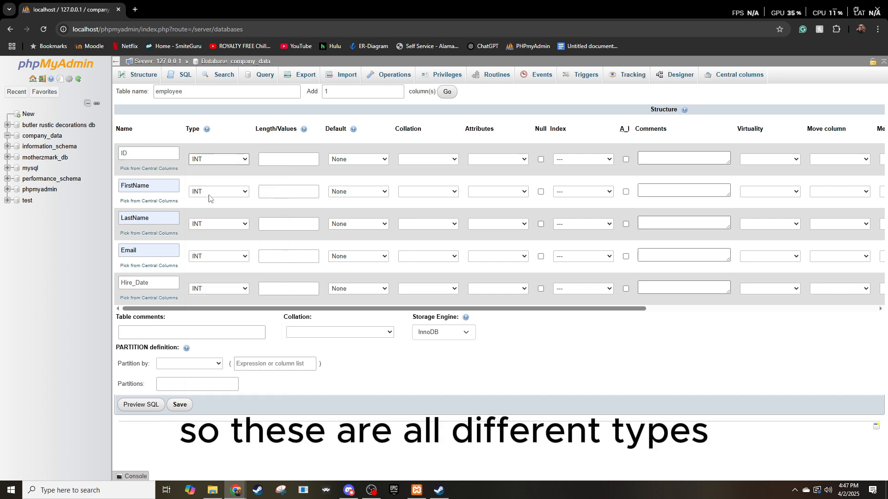
click(217, 159)
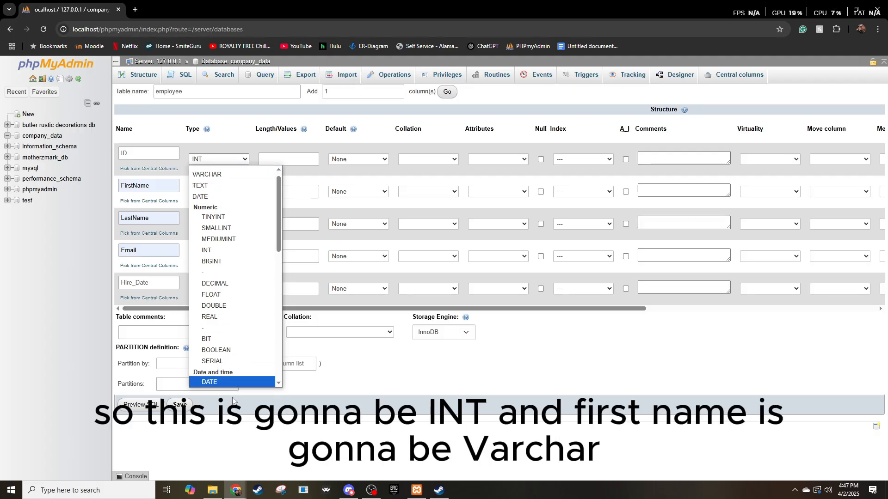
click(212, 176)
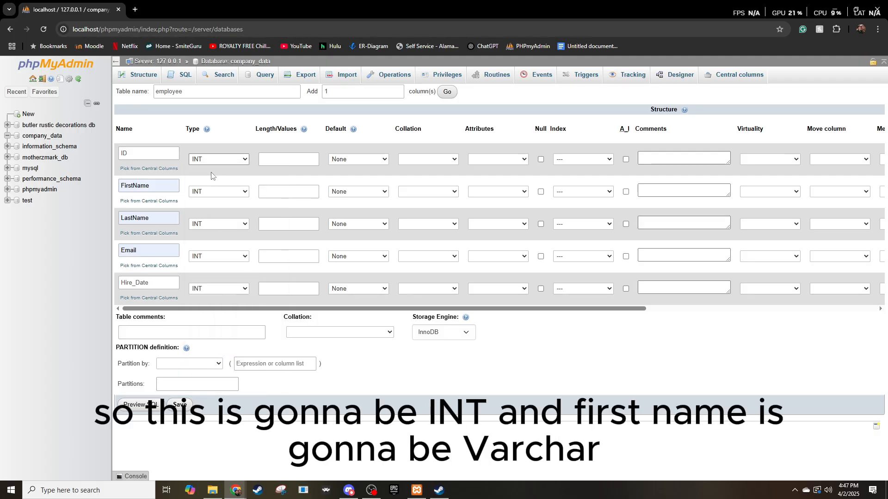
Set the data type of FirstName, LastName and Email to VARCHAR and that of Hire_Date to DATE.
click(214, 191)
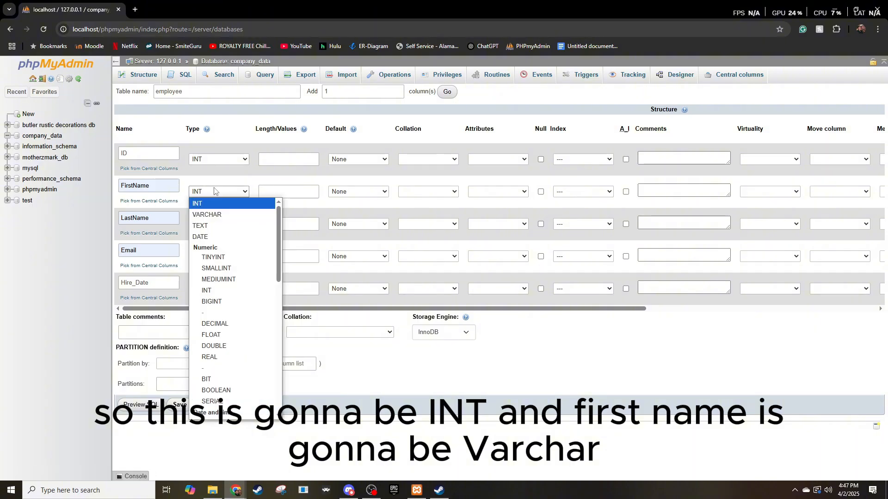
click(216, 216)
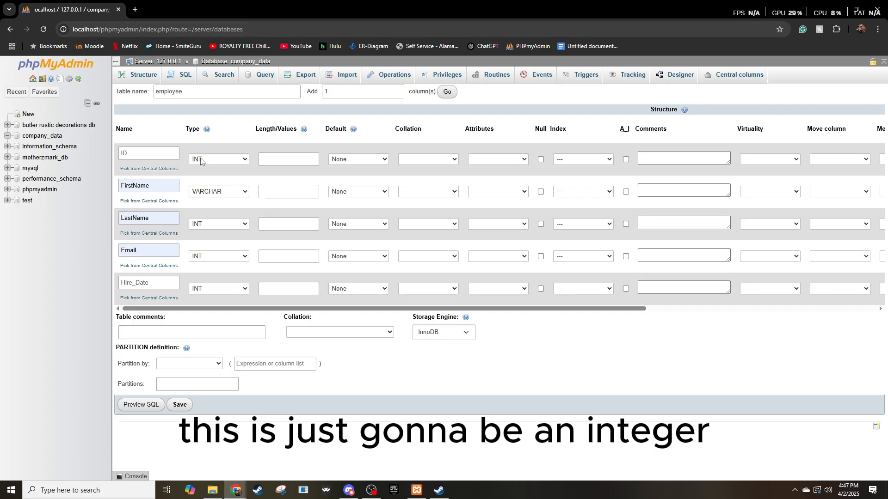
click(217, 224)
click(212, 248)
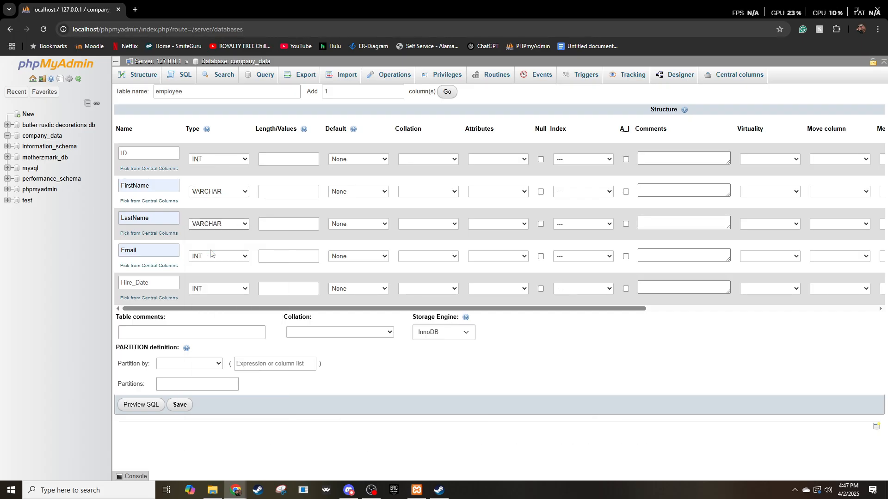
click(214, 257)
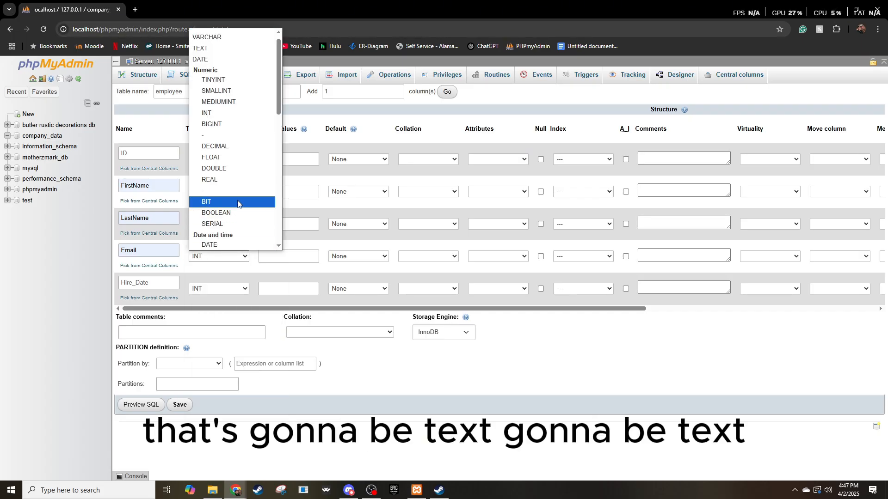
click(217, 37)
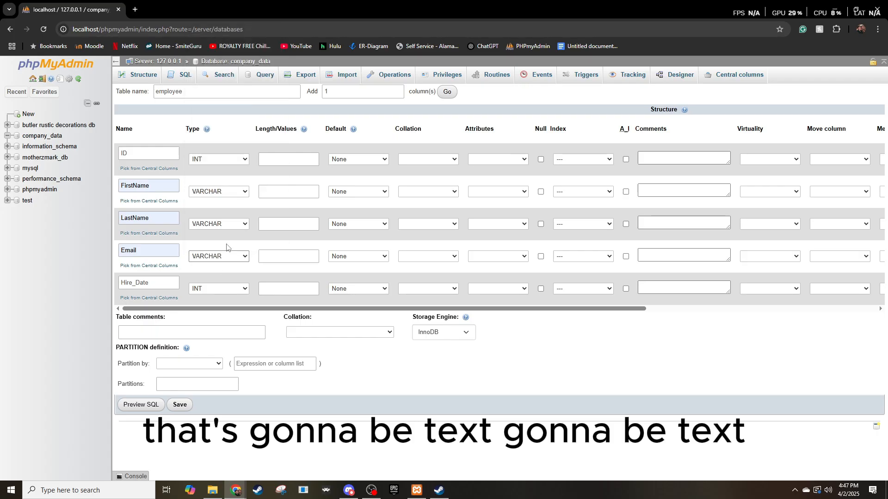
click(220, 289)
click(211, 94)
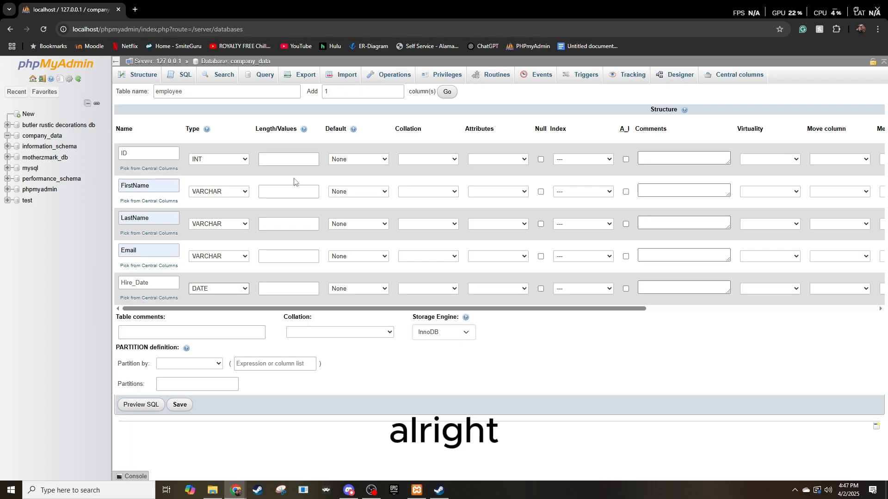
click(286, 188)
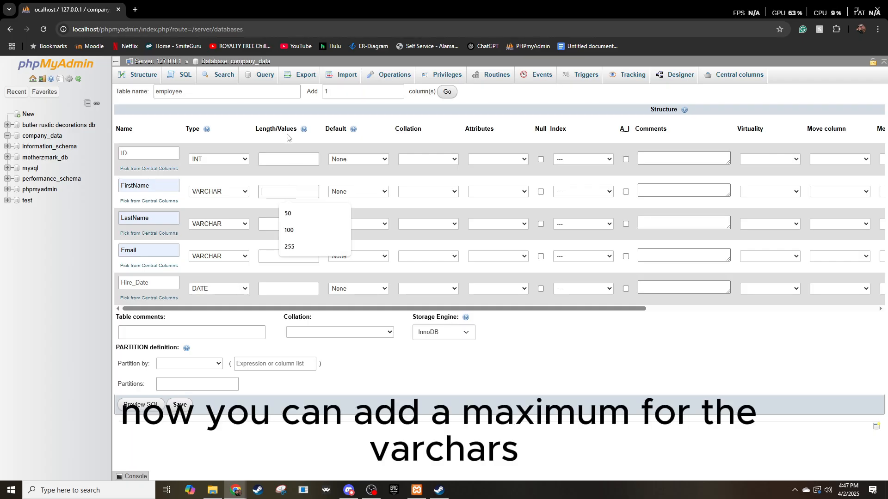
click(267, 223)
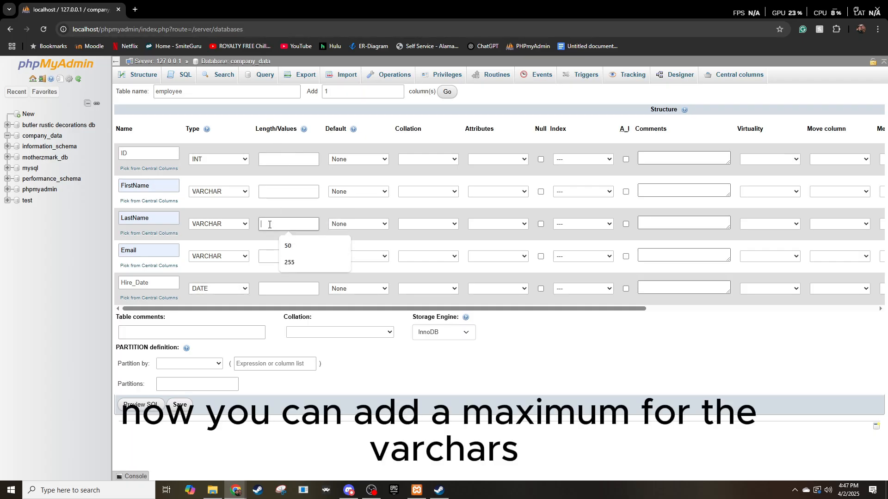
click(265, 256)
click(267, 224)
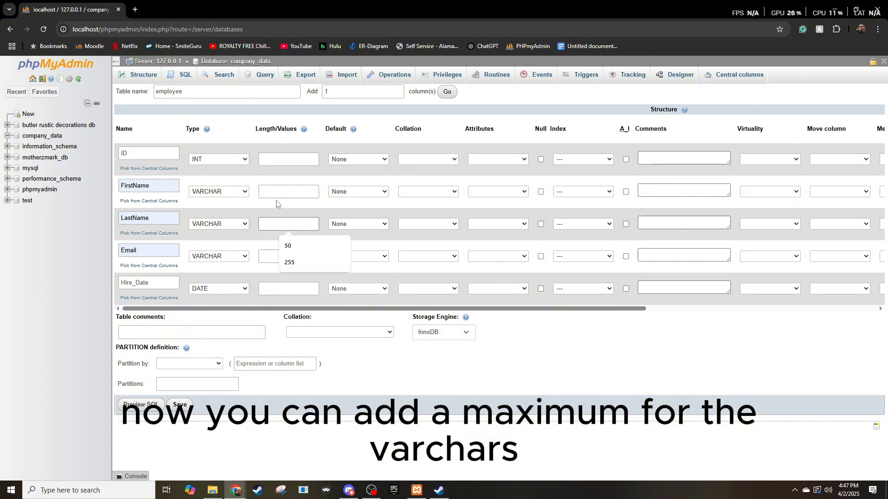
click(274, 192)
click(269, 223)
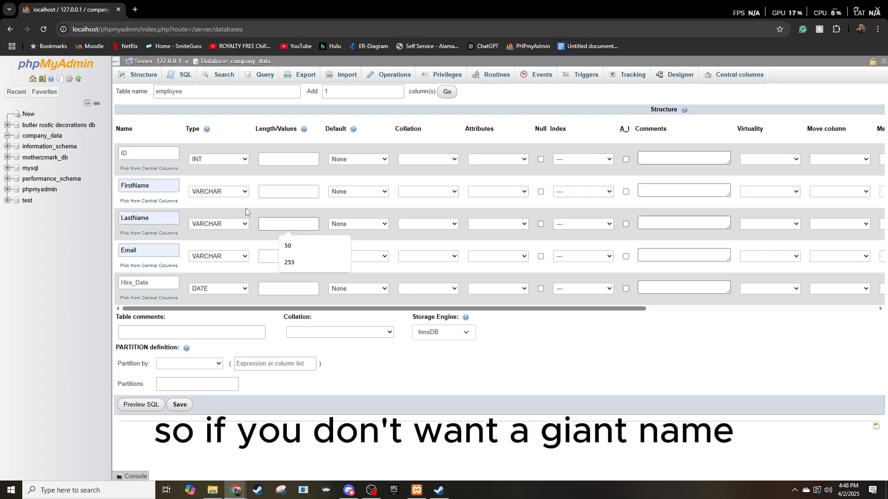
Set the maximum length of the FirstName, LastName and Email columns to 50.
click(273, 192)
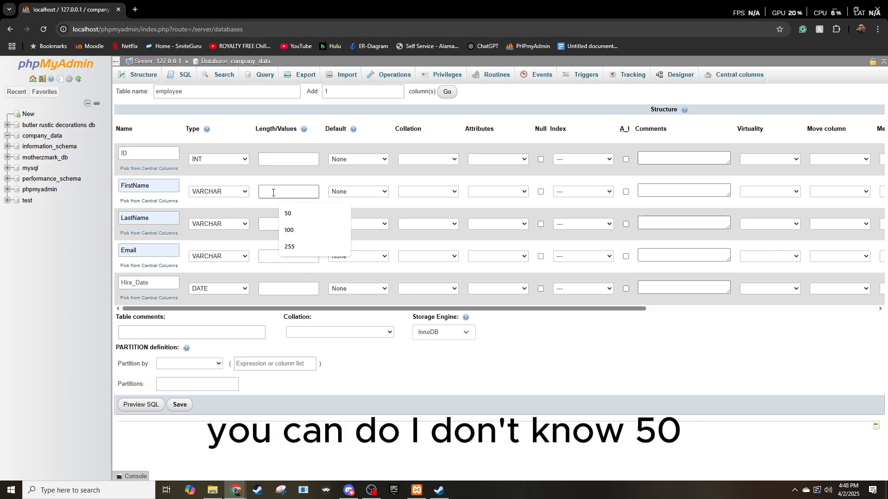
text(50)
click(275, 222)
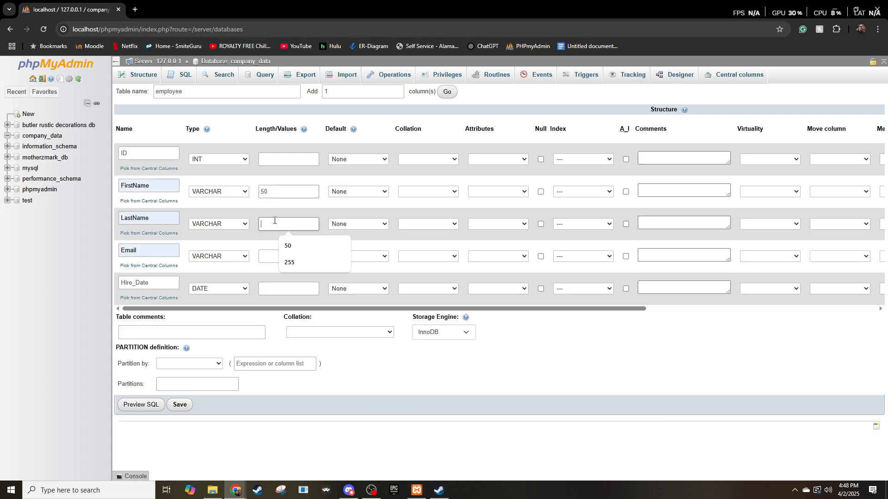
text(50)
click(273, 254)
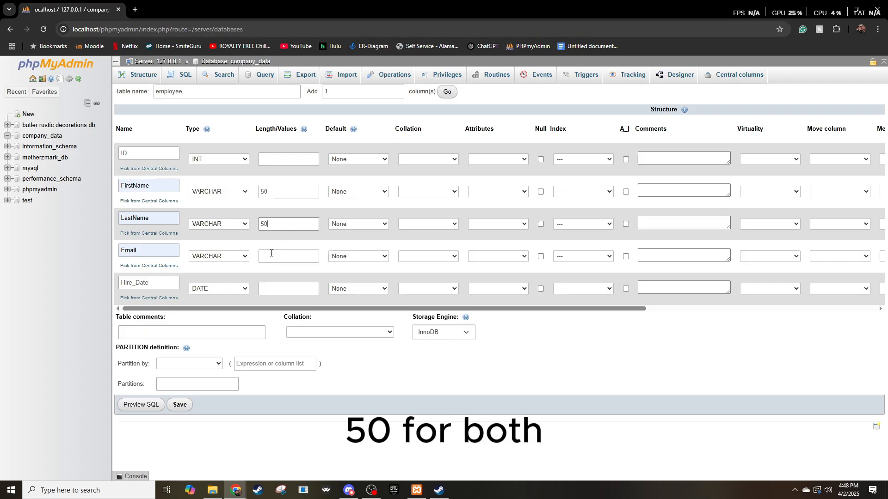
text(50)
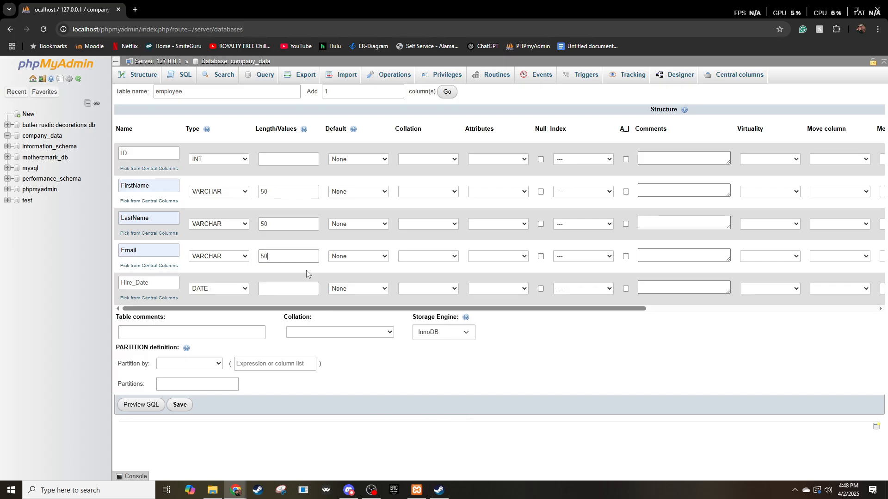
Allow null values in the Email column and turn on auto-increment for the ID column.
click(371, 159)
click(351, 170)
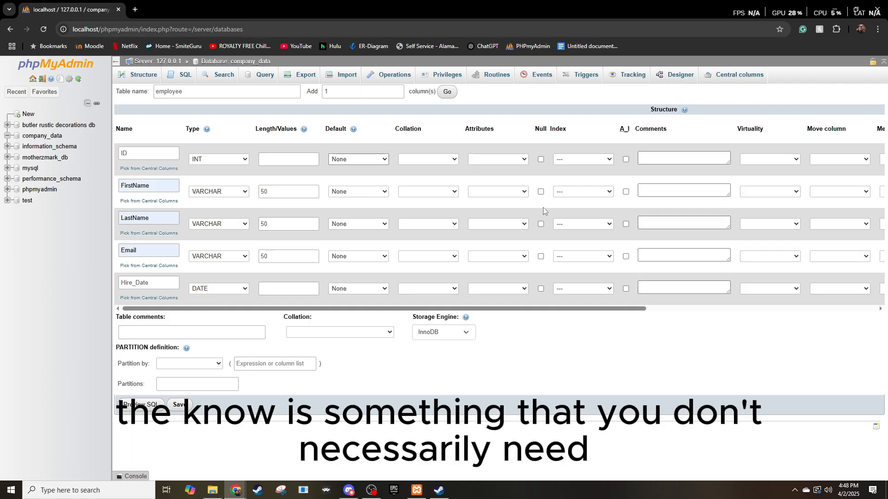
click(541, 257)
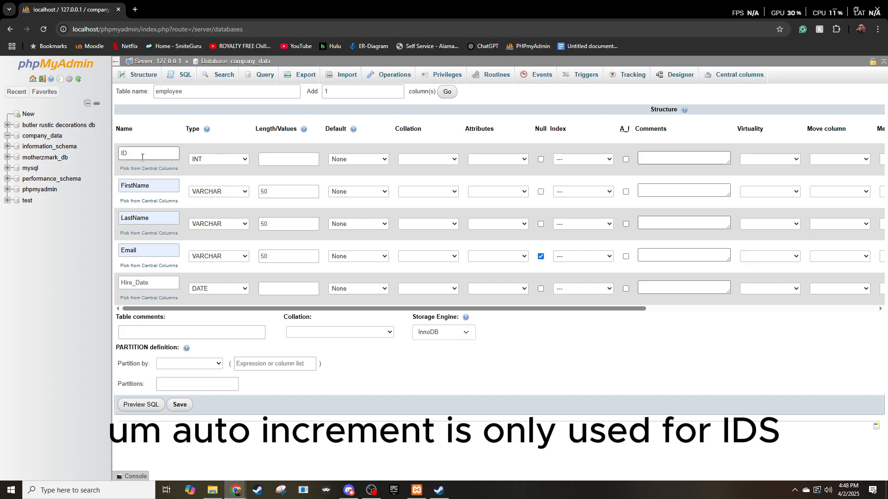
click(625, 159)
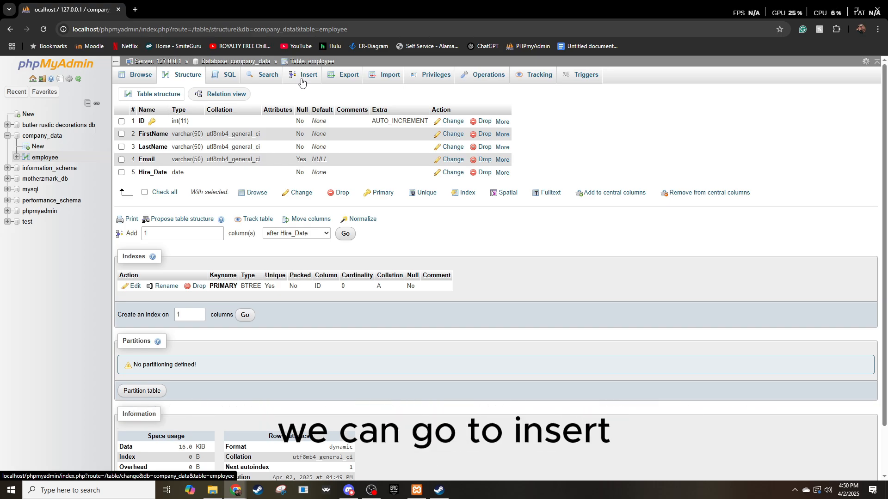
Start a new record in the employee table and enter the first employee's first name, last name and email address.
click(301, 81)
click(330, 111)
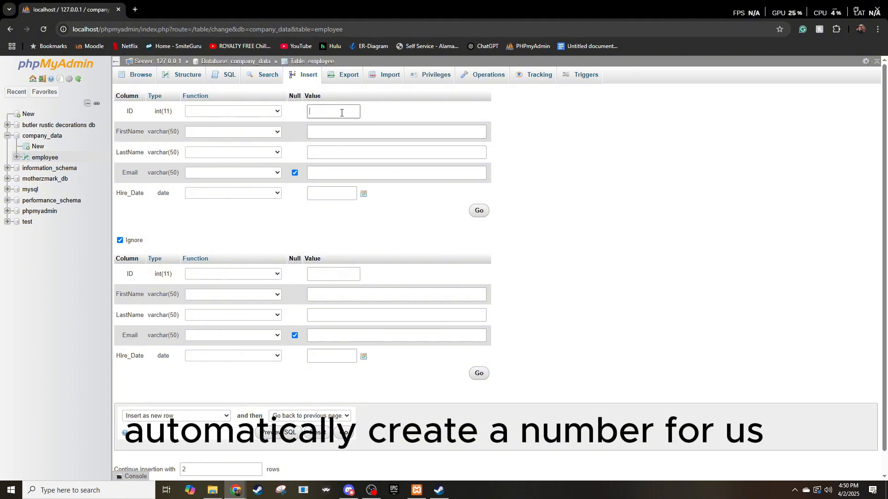
click(339, 133)
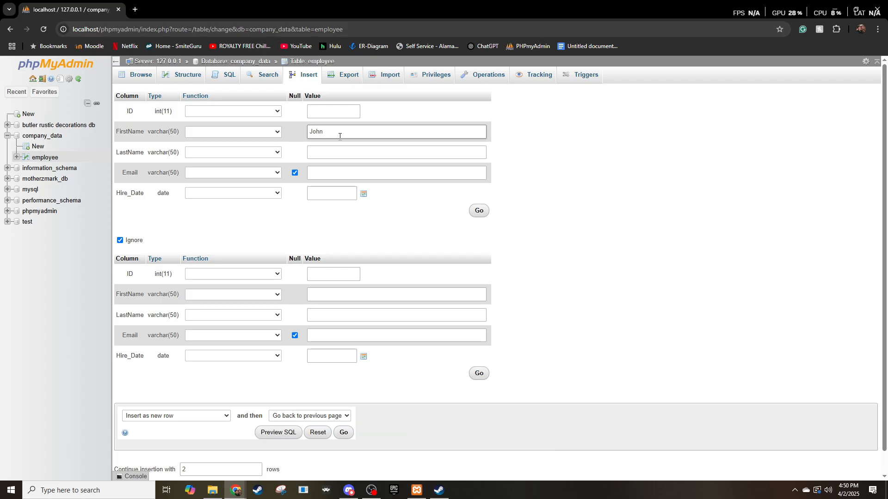
click(343, 153)
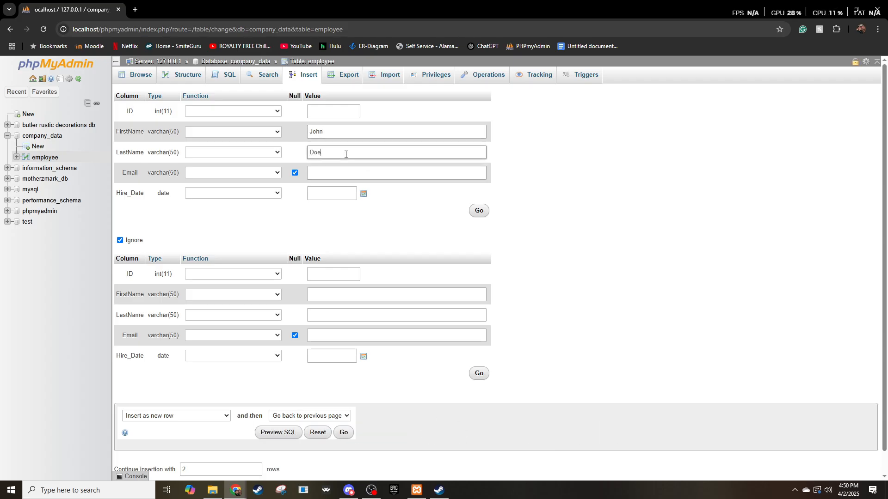
click(353, 172)
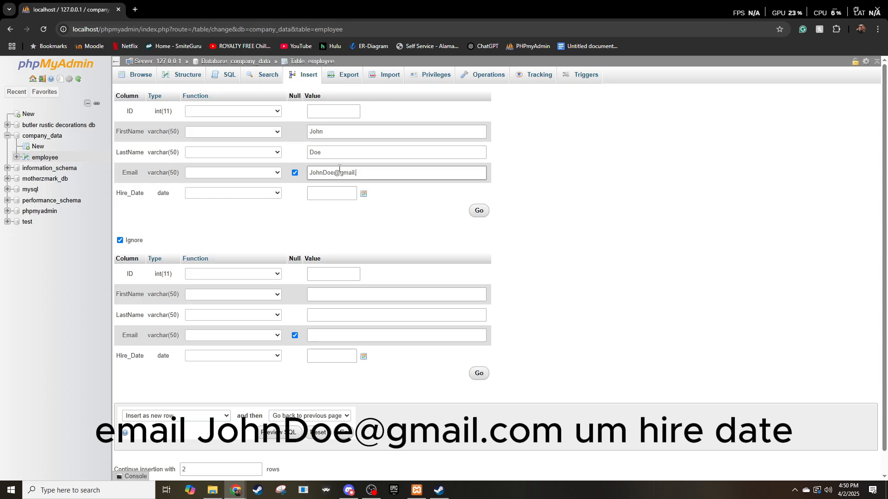
Set the first employee's Hire_Date to 2024-06-12 using the date picker.
click(341, 193)
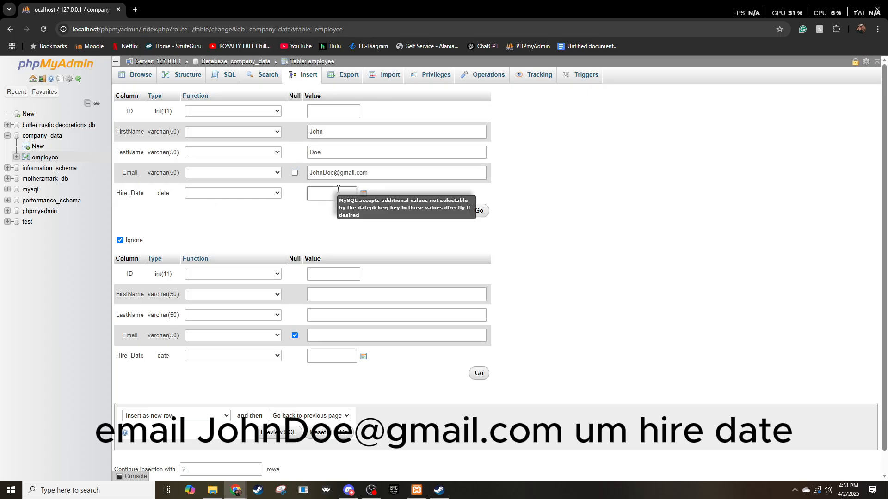
click(363, 195)
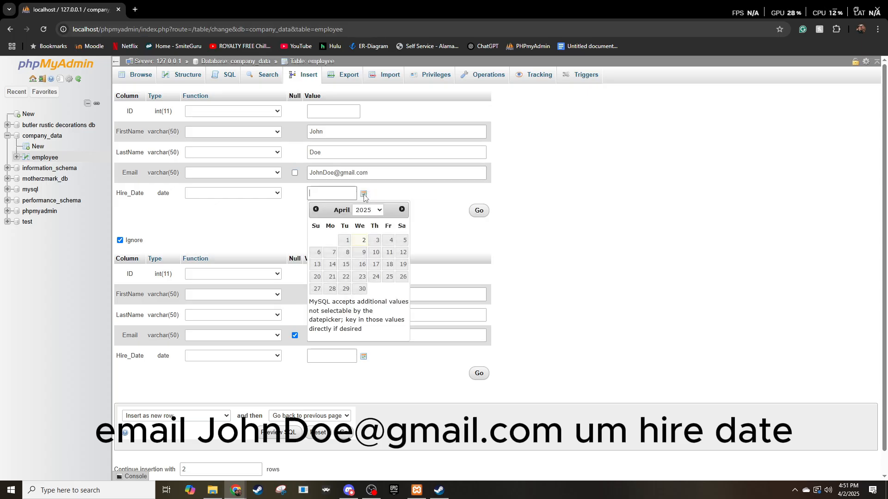
click(316, 210)
click(316, 210)
click(317, 210)
click(317, 210)
click(317, 210)
click(317, 210)
click(317, 210)
click(316, 210)
click(316, 210)
click(317, 210)
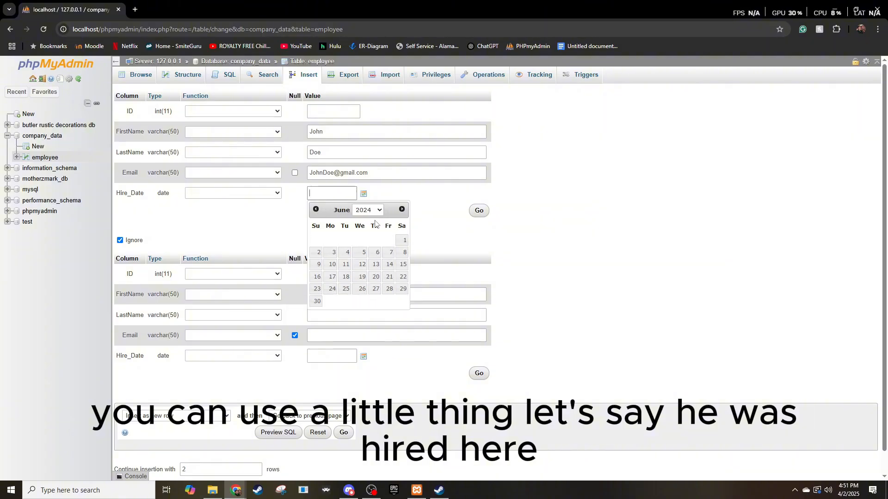
click(362, 264)
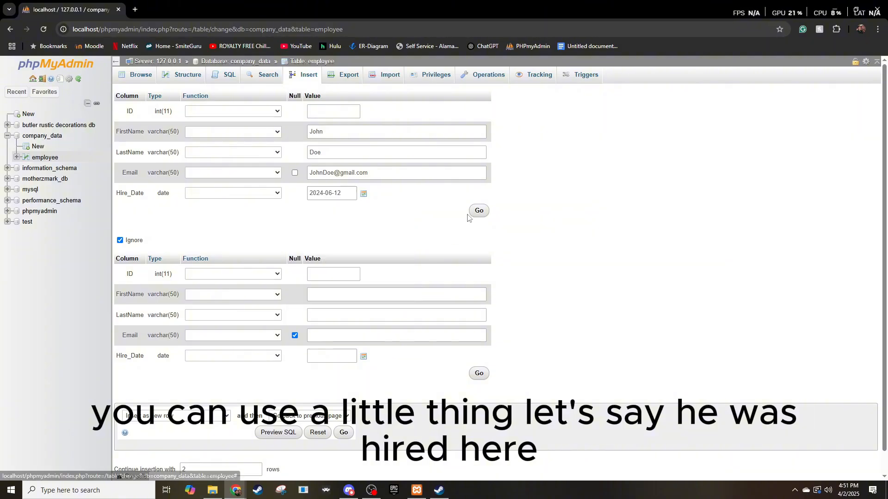
Insert the first employee's record and browse the rows of the employee table.
click(478, 211)
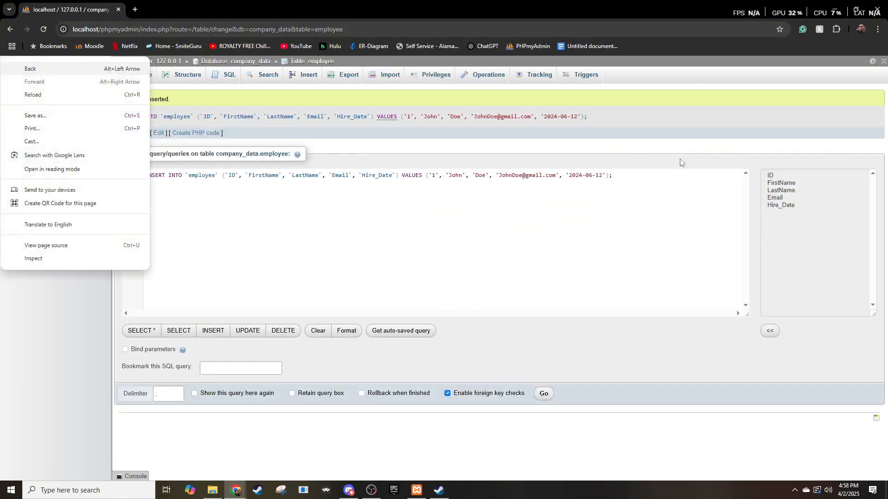
click(680, 162)
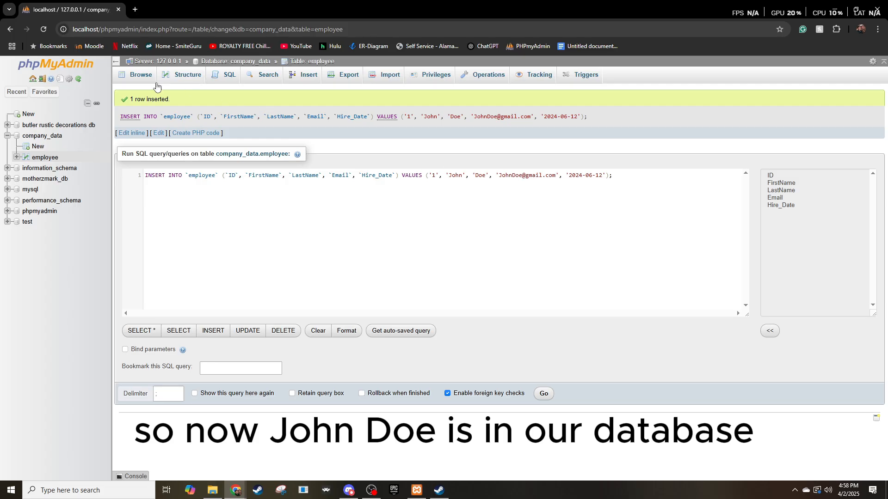
click(139, 76)
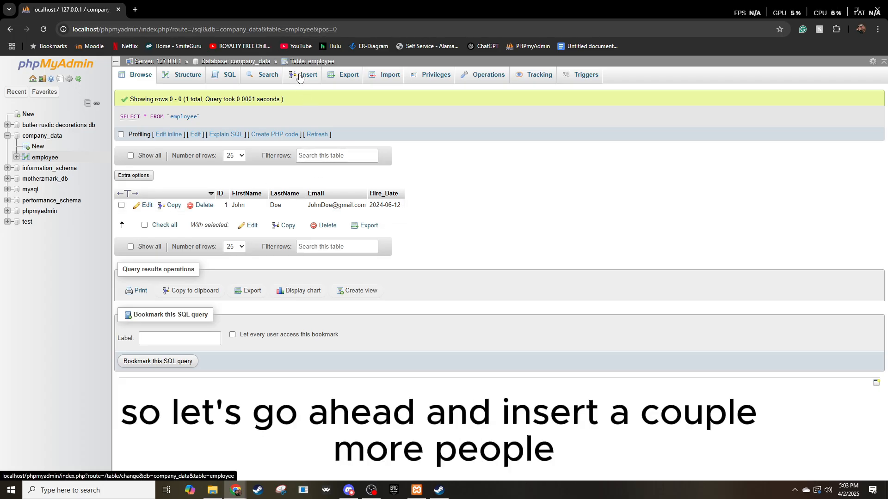
Start a second employee record with ID 2 and enter the employee's first and last name.
click(299, 77)
click(334, 112)
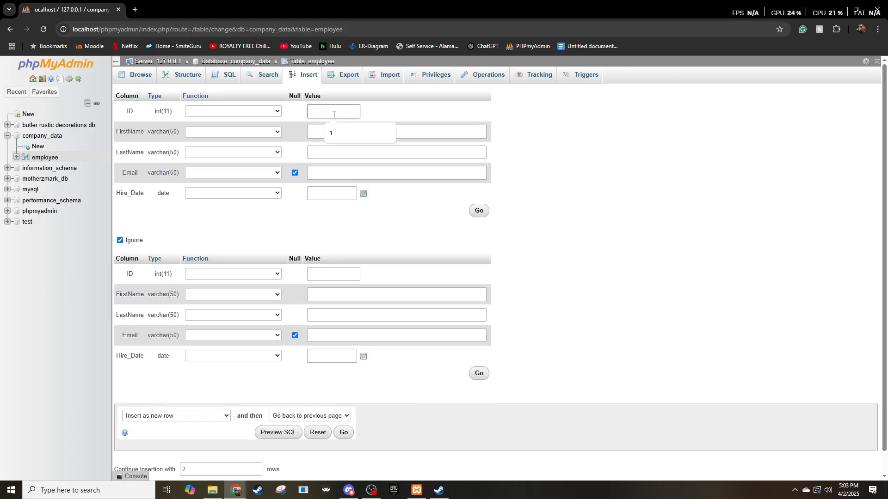
text(2)
click(321, 134)
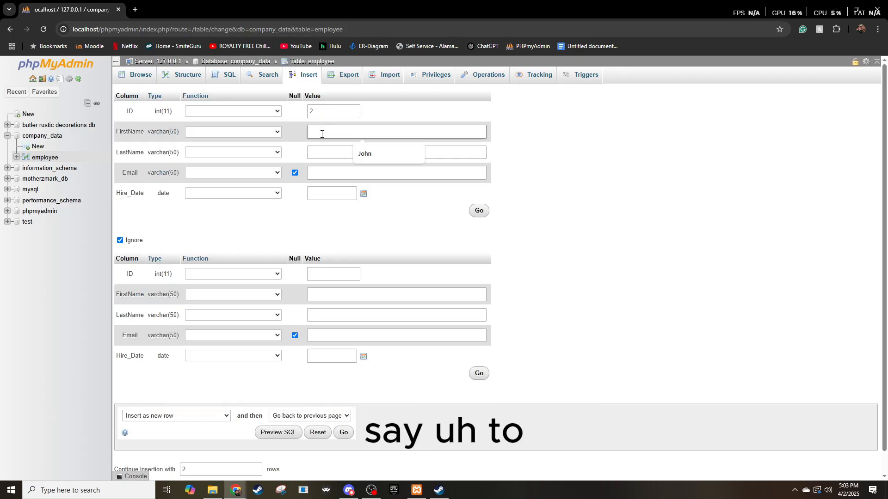
click(342, 157)
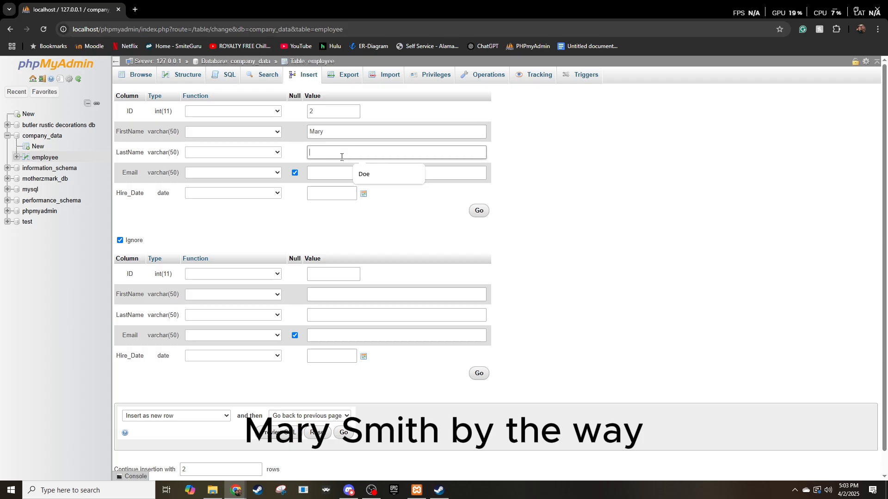
text(Smith)
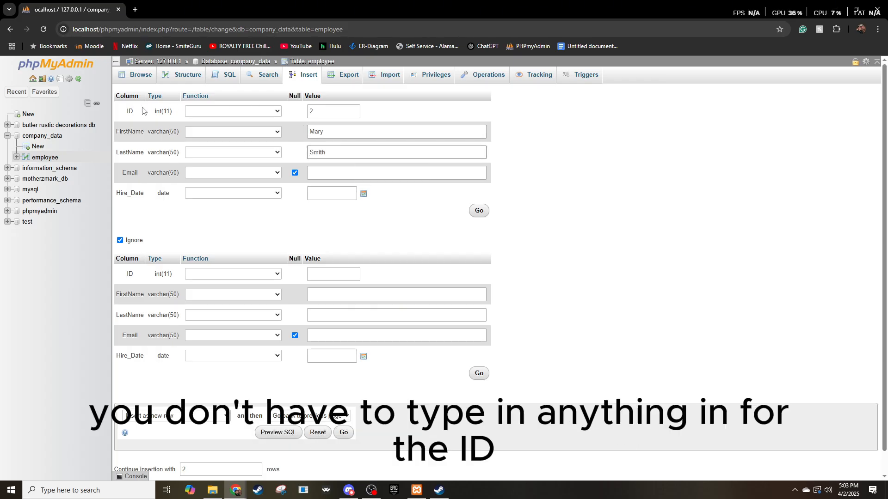
click(329, 110)
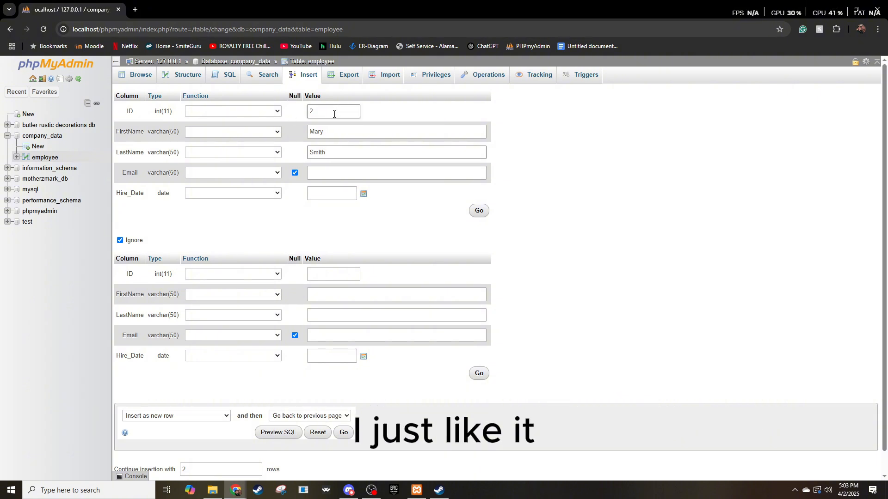
Fill in the Email value of the second employee record with the employee's email address.
click(337, 174)
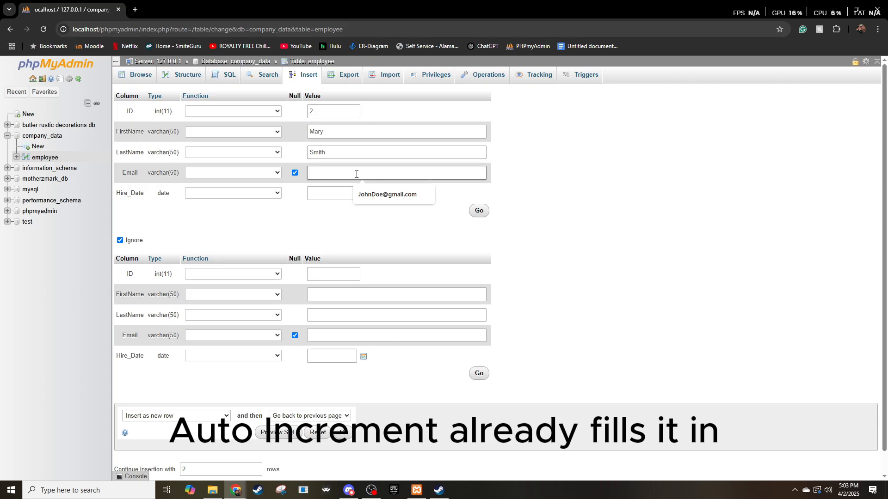
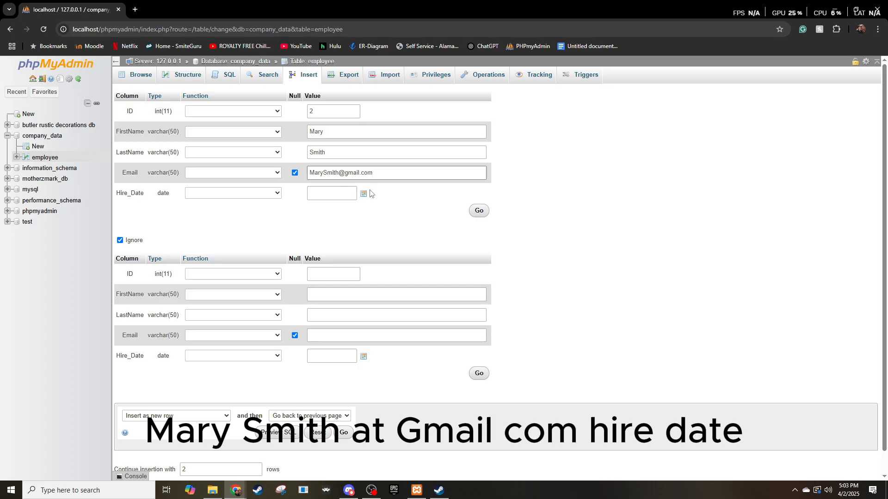
Set the second employee's Hire_Date to 2025-01-15 and insert the record.
click(363, 193)
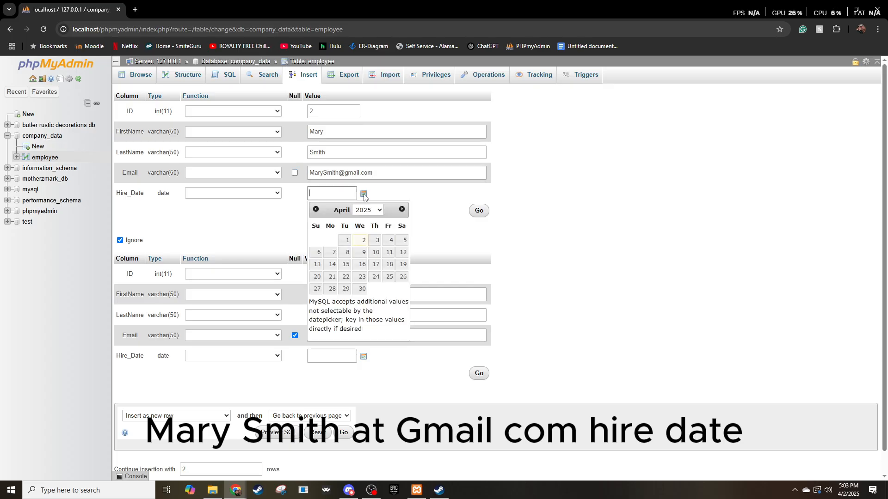
click(315, 209)
click(315, 209)
click(315, 209)
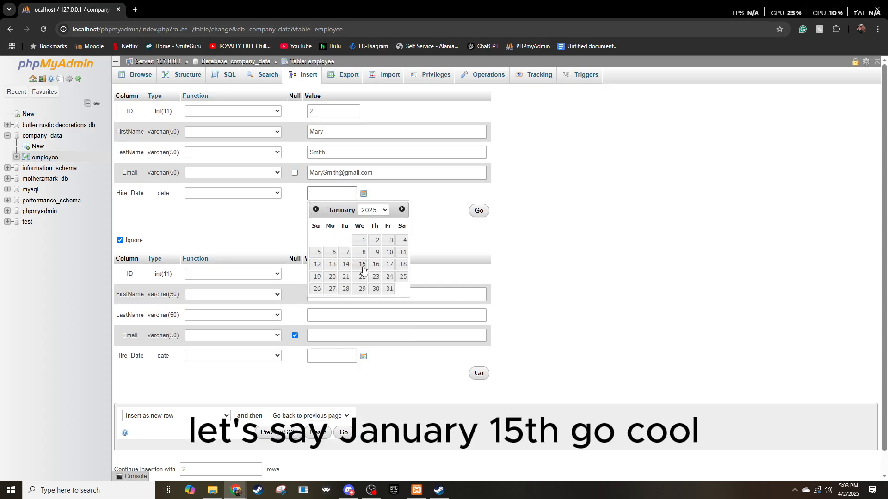
click(362, 264)
click(480, 212)
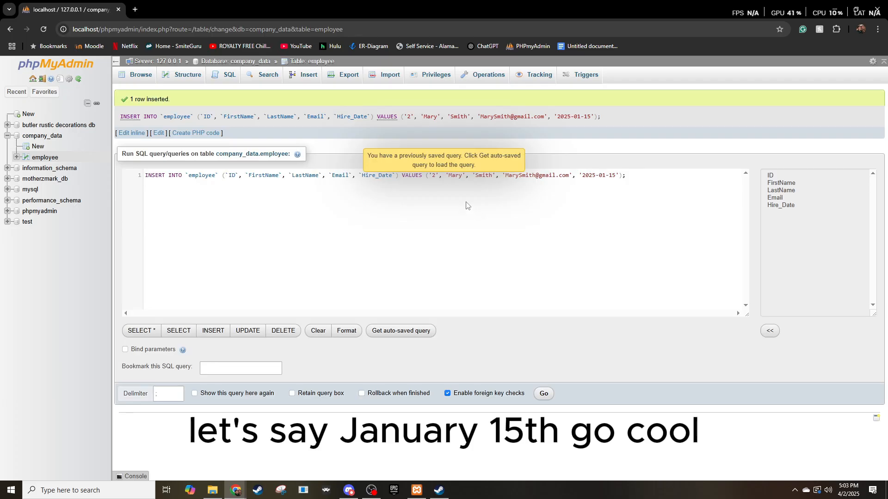
Start a third employee record, leaving the ID empty, and enter the employee's first and last name.
click(306, 77)
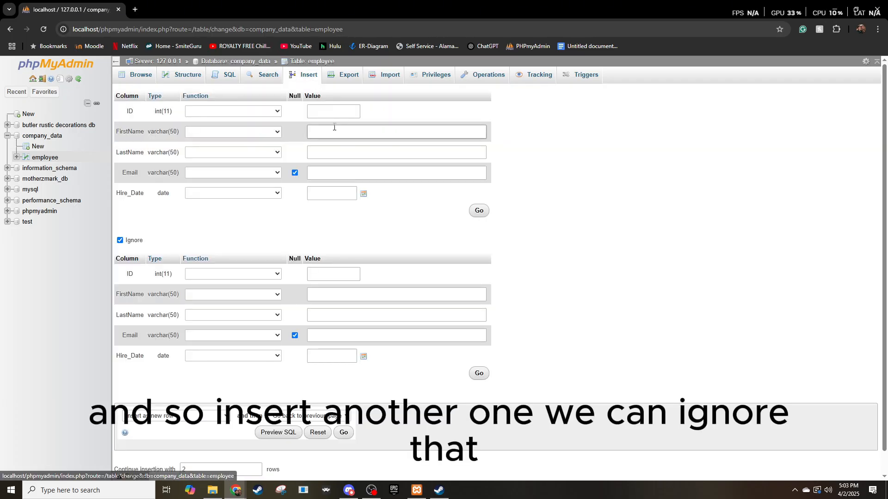
click(325, 113)
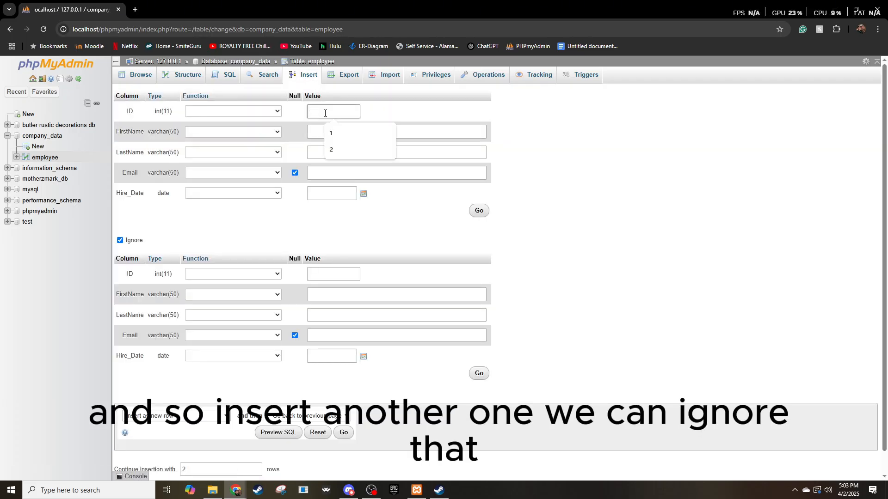
click(323, 131)
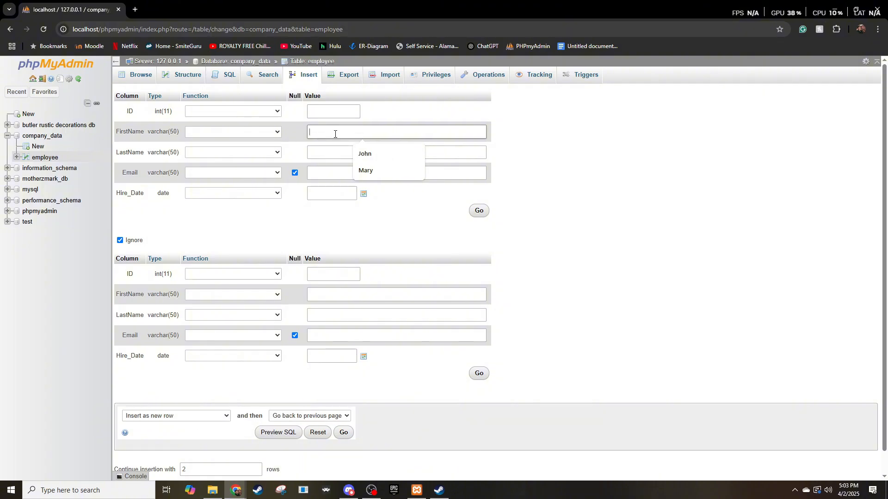
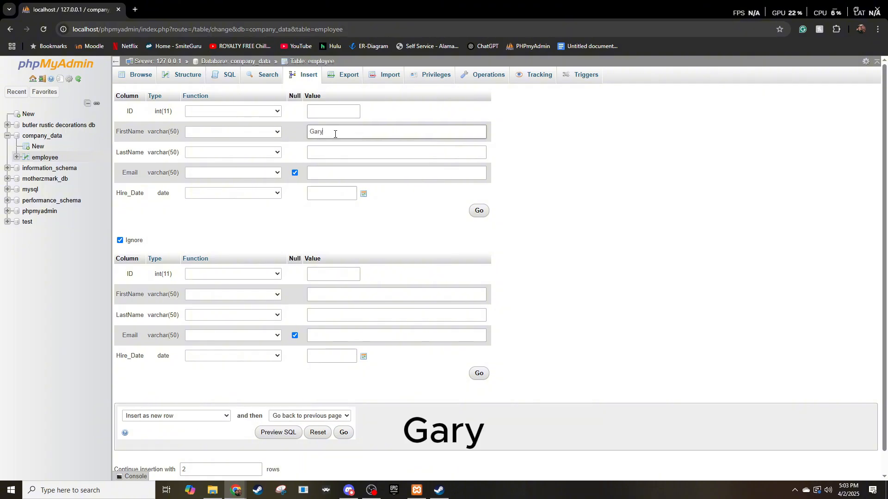
click(335, 154)
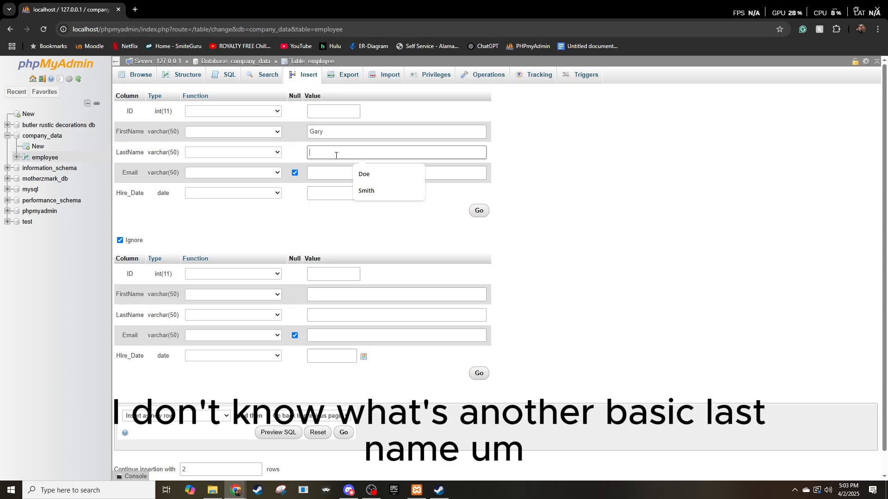
click(336, 156)
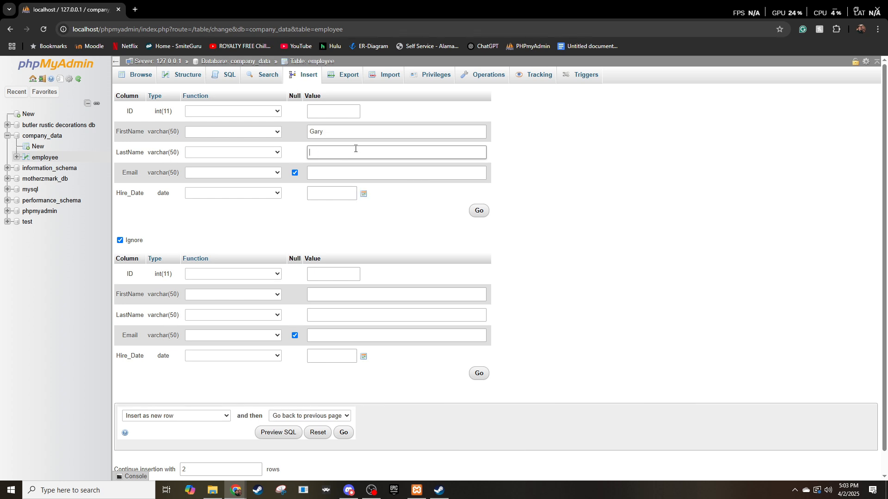
text(Smith)
Fill in the Email value of the third employee record with the employee's email address.
click(406, 173)
click(320, 177)
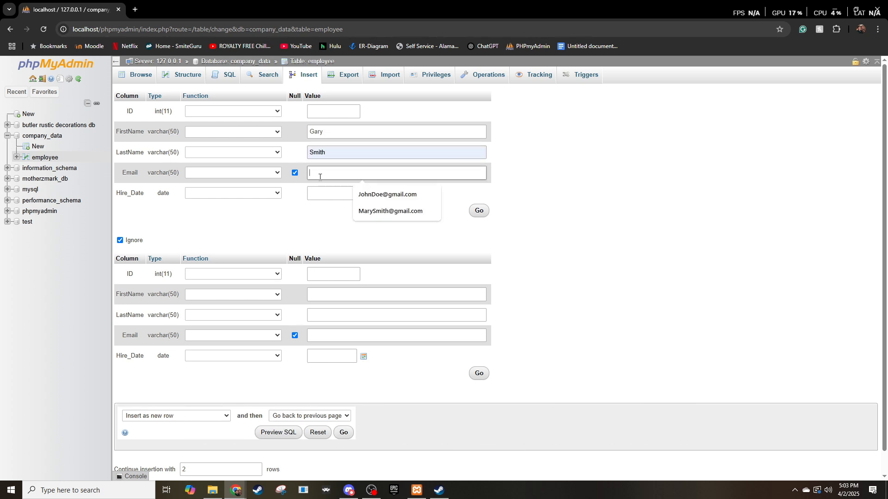
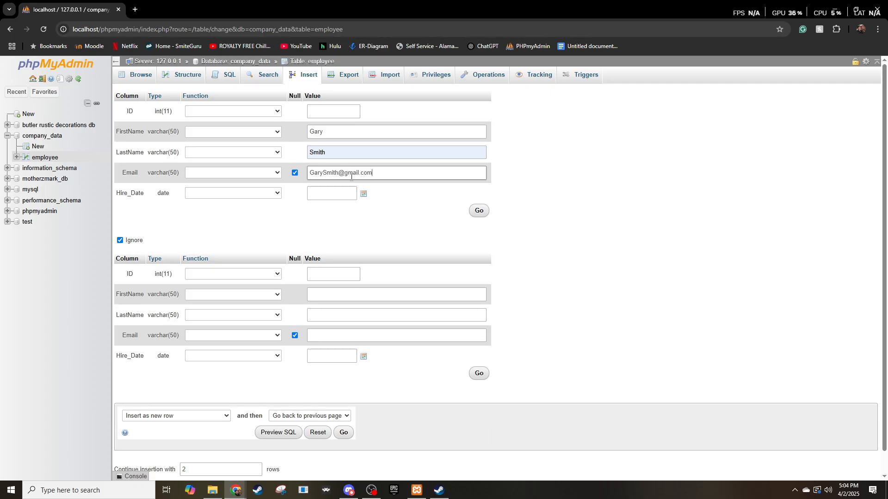
Set the third employee's Hire_Date to 2024-07-17 using the date picker.
click(364, 194)
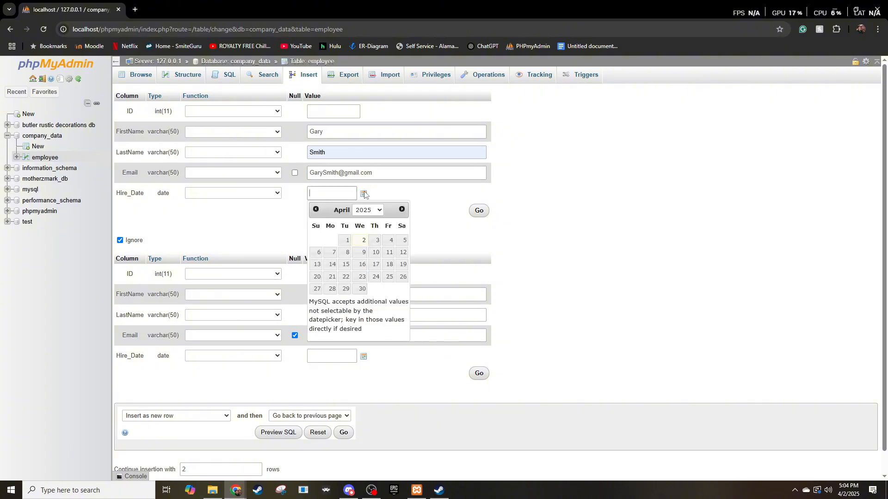
click(316, 210)
click(316, 210)
click(315, 210)
click(315, 210)
click(316, 211)
click(316, 211)
click(316, 210)
click(316, 210)
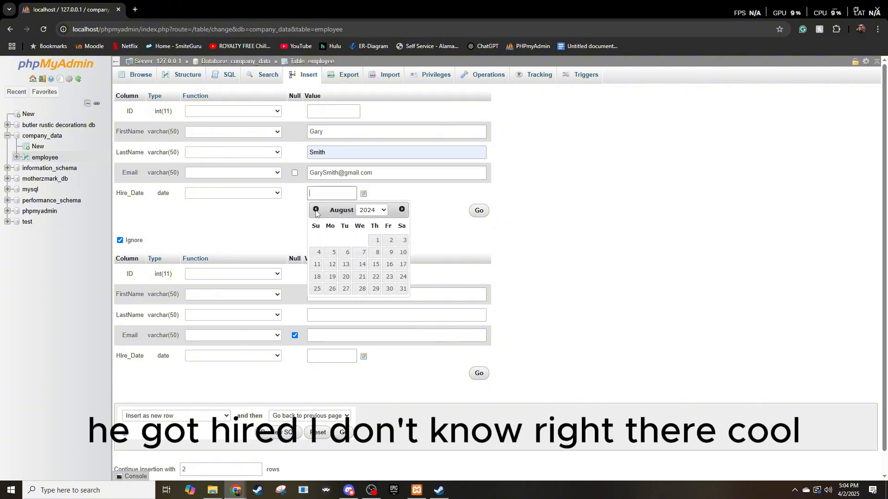
click(316, 211)
click(361, 264)
Insert the third employee's record and browse the rows of the employee table.
click(479, 211)
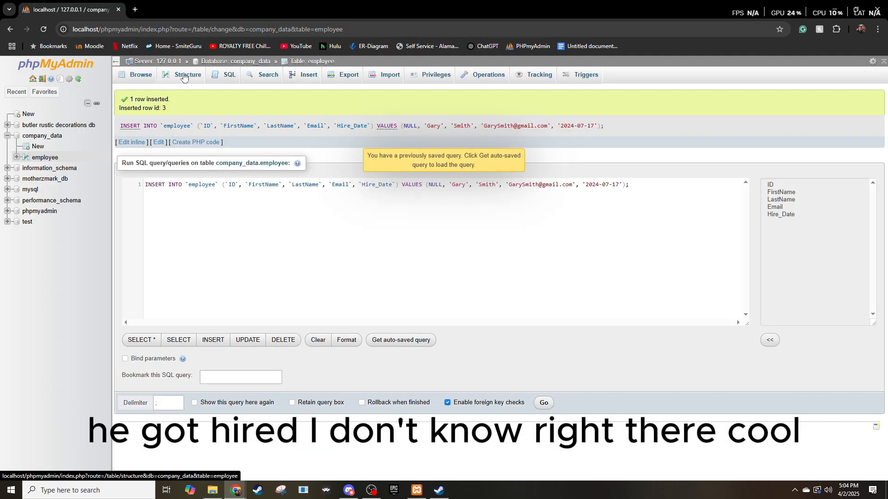
click(140, 74)
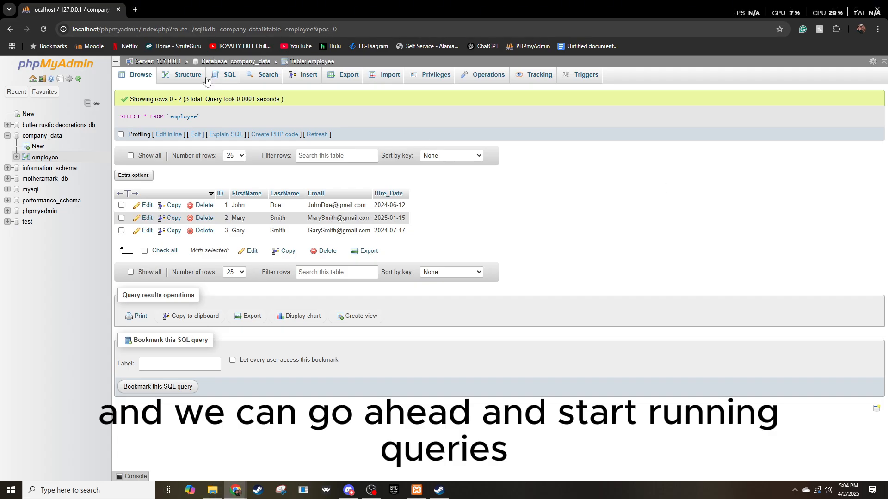
Open an SQL query on the employee table, reduce the default statement to SELECT * FROM employee without backticks, and run it.
click(225, 75)
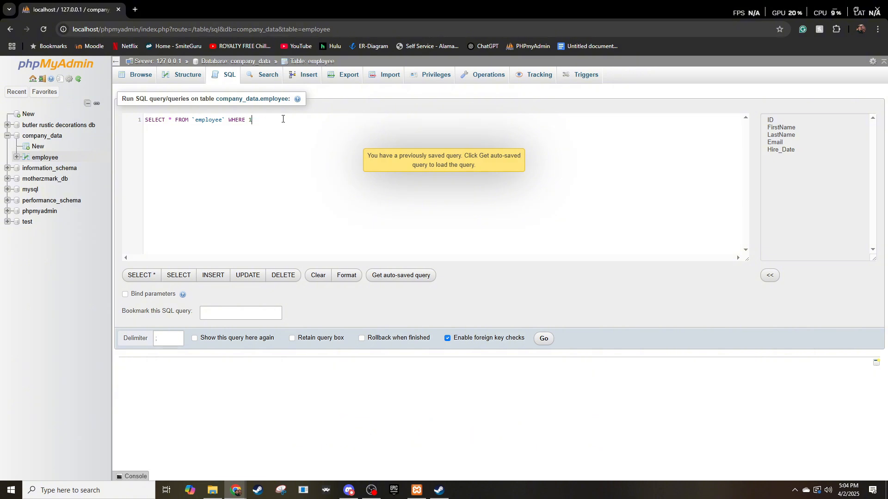
key(BackSpace)
key(BackSpace)
key(BackSpace)
key(BackSpace)
key(BackSpace)
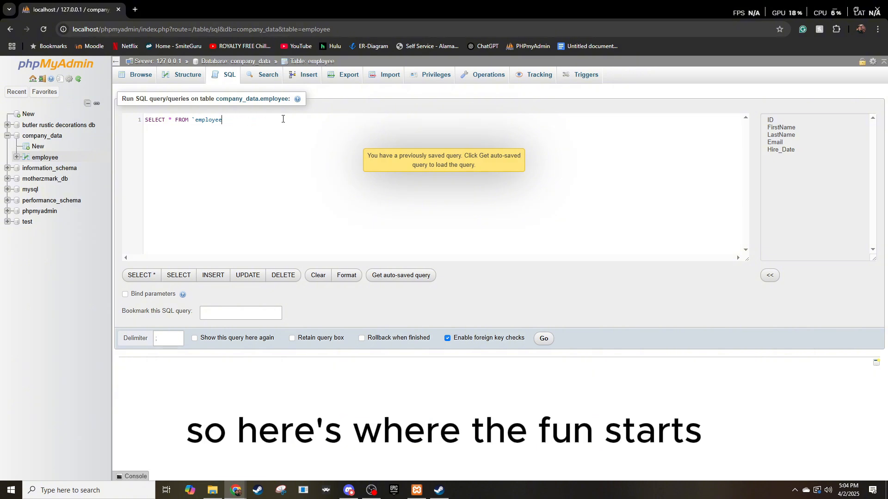
click(195, 120)
key(BackSpace)
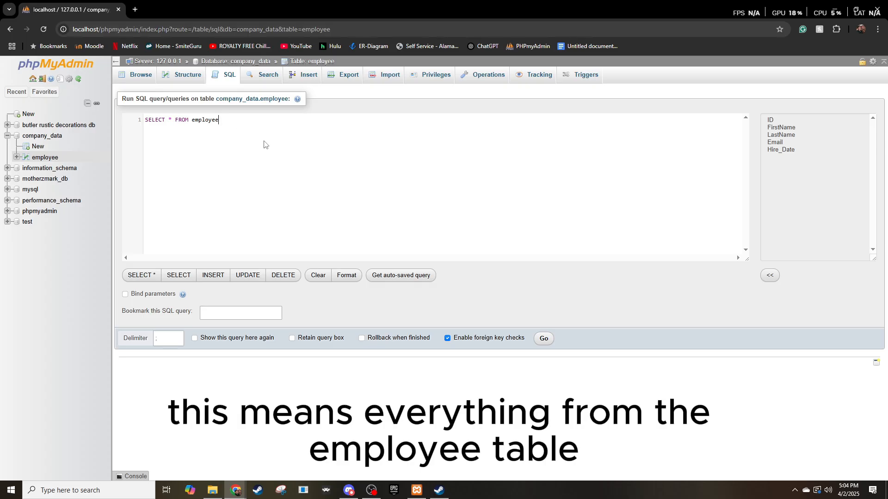
click(544, 343)
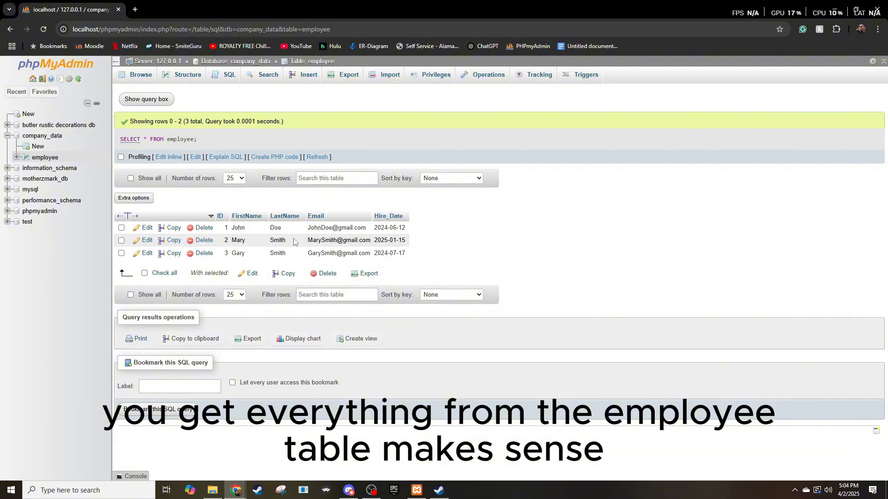
Start a new SQL query on the employee table and trim the default statement to SELECT * FROM employee.
click(229, 75)
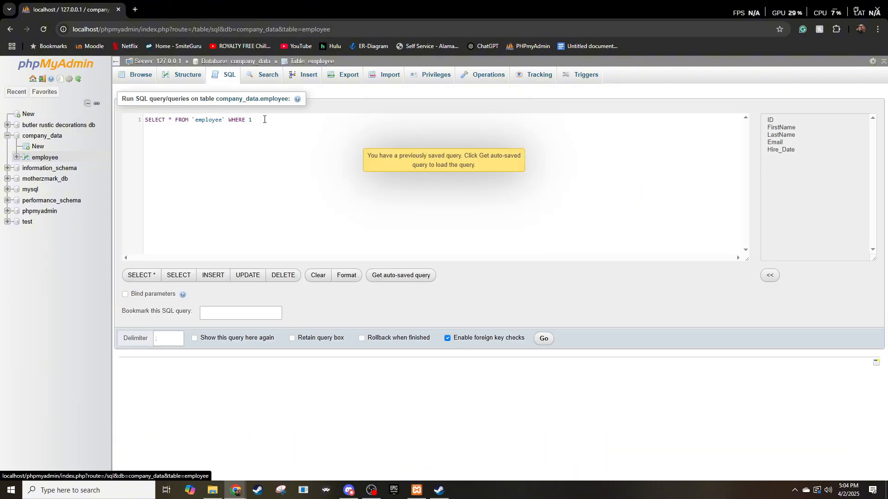
key(BackSpace)
key(BackSpace)
key(BackSpace)
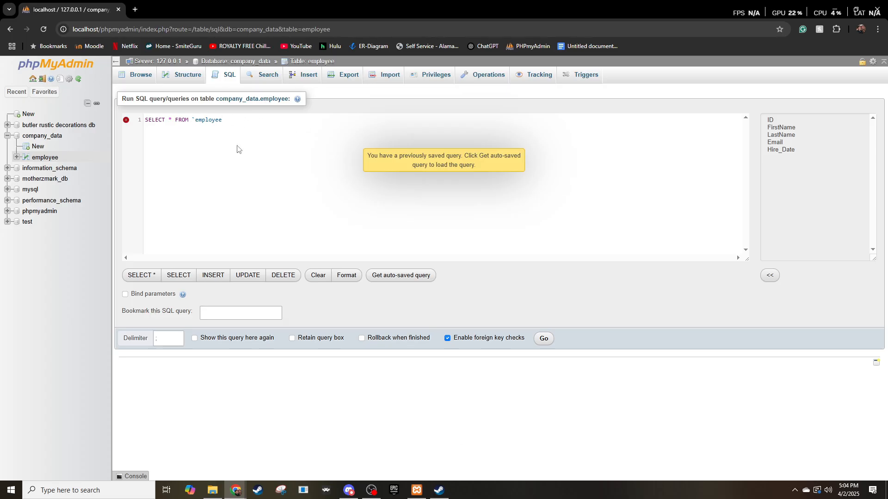
key(BackSpace)
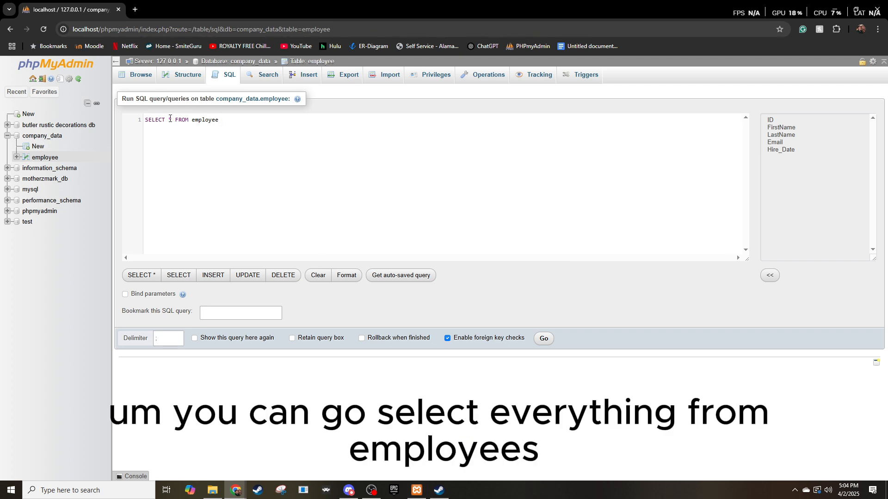
Add a where condition matching LastName to the first employee's last name, end the statement with a semicolon, and run the query.
text(where )
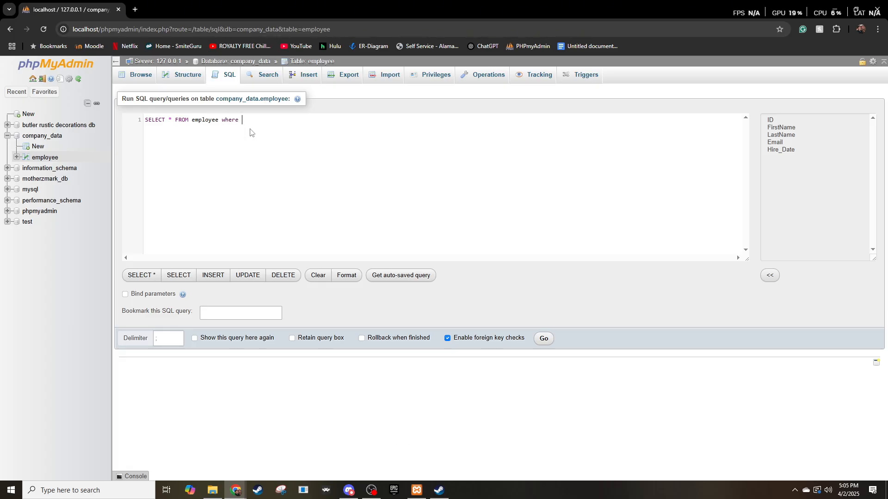
text(las)
click(250, 131)
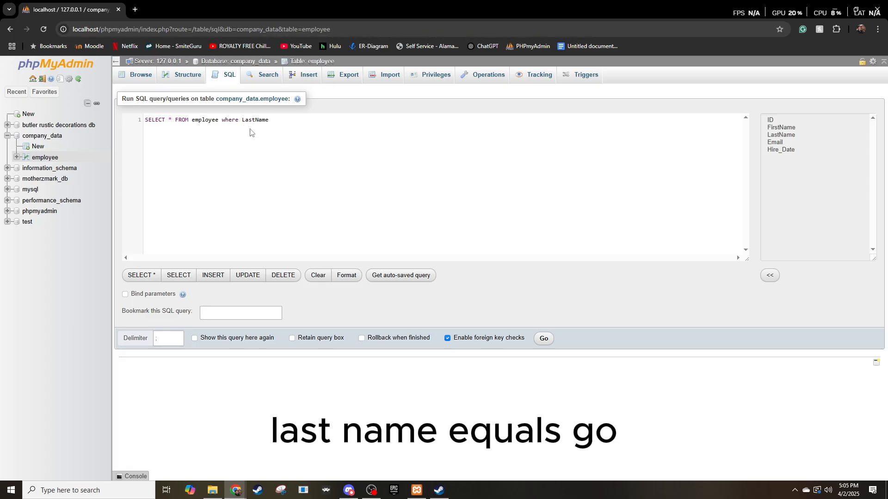
text(= 'dop)
text(';)
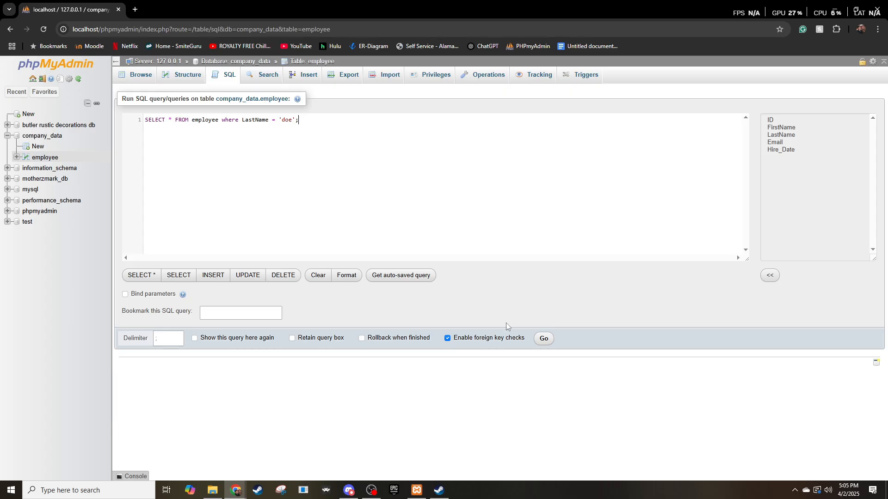
click(545, 342)
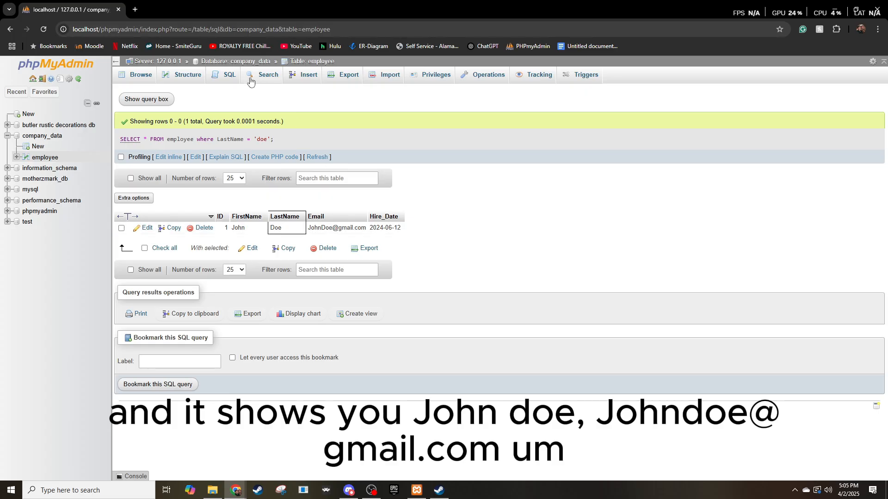
Start another SQL query on the employee table, removing the WHERE clause and the backticks from the default statement.
click(228, 81)
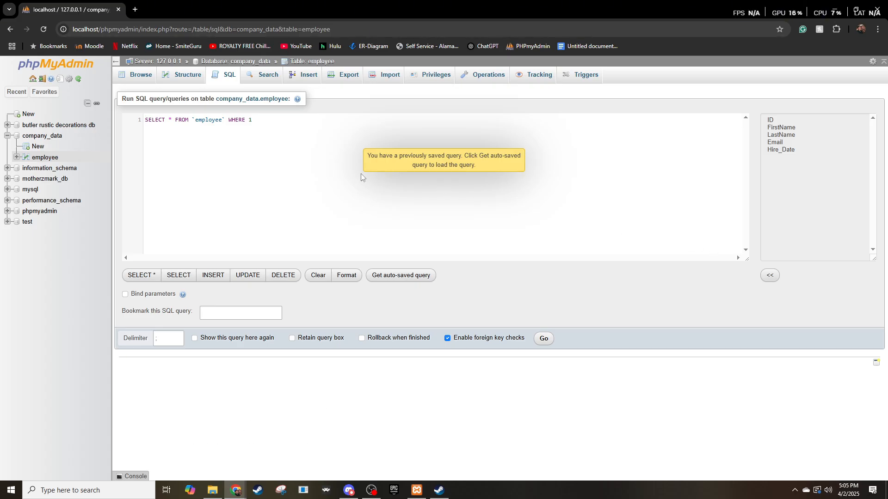
key(BackSpace)
key(BackSpace)
key(BackSpace)
key(BackSpace)
key(BackSpace)
key(BackSpace)
key(BackSpace)
key(BackSpace)
key(BackSpace)
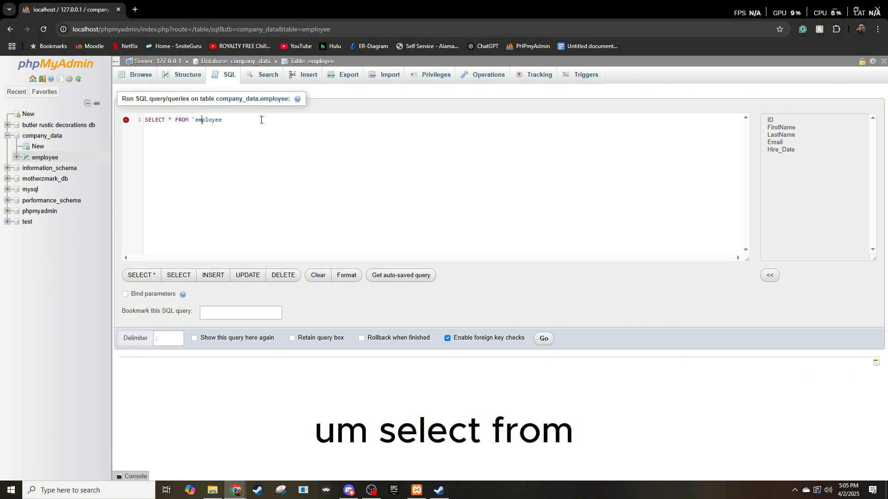
key(ctrl+Left)
key(BackSpace)
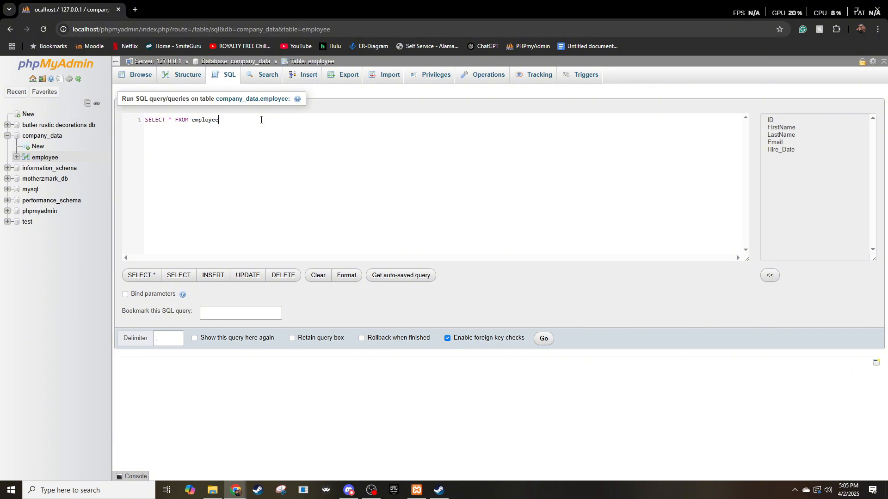
Extend the query with order by LastName asc; and run it.
text(ord)
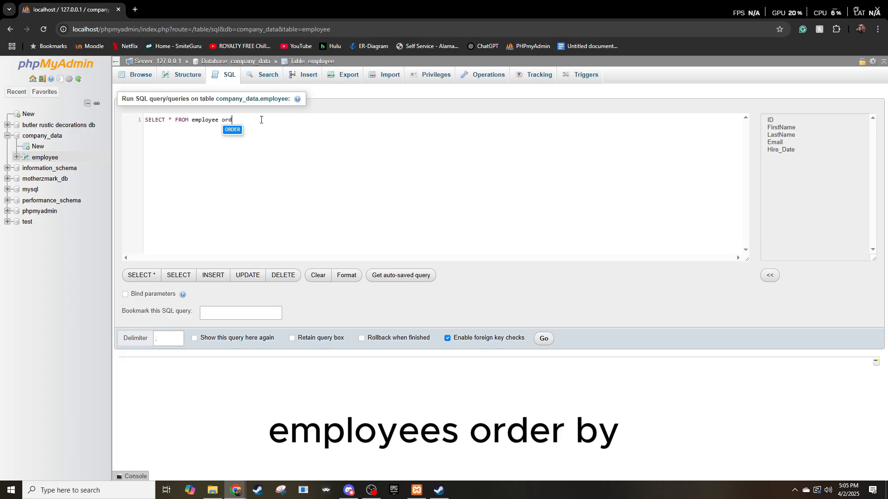
text(er b)
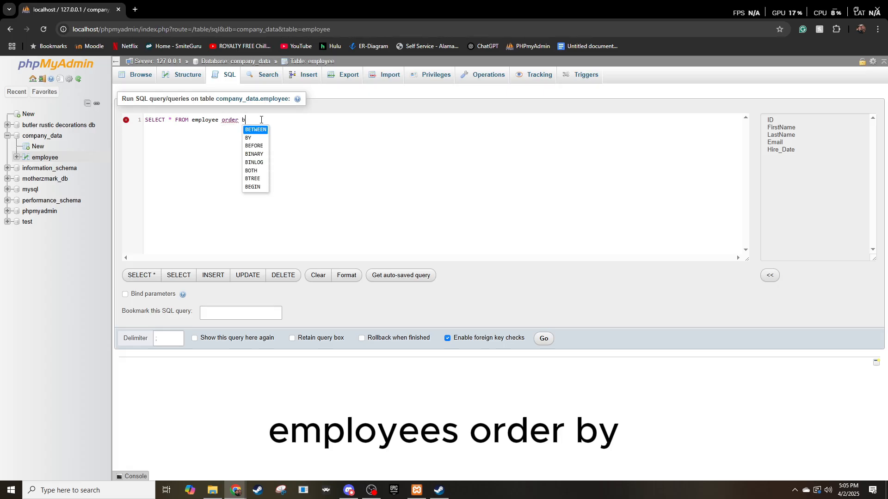
text(y las)
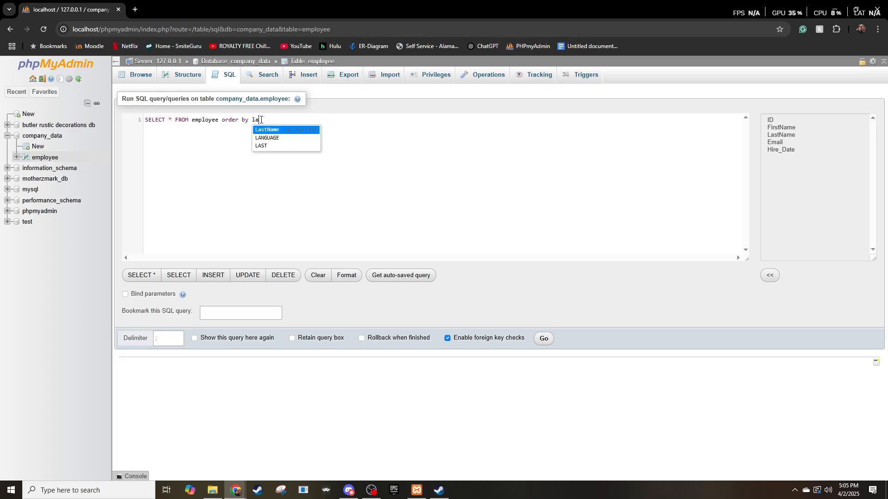
click(269, 130)
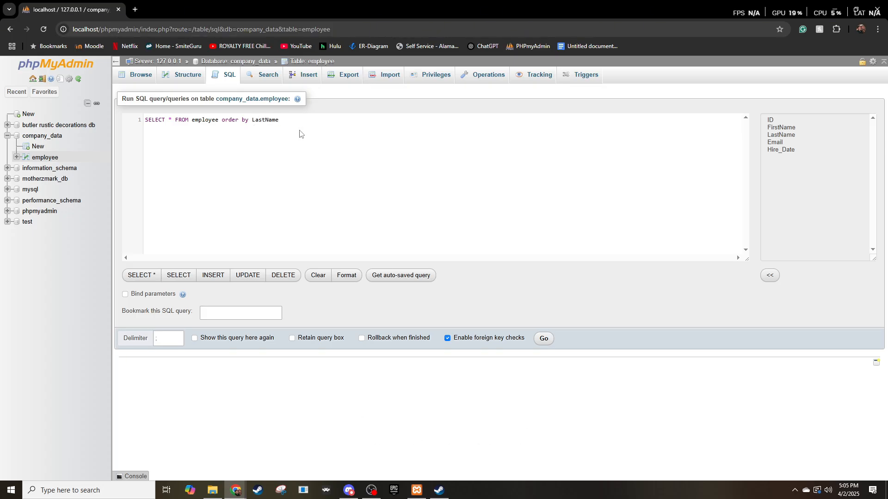
text(asc;)
click(544, 340)
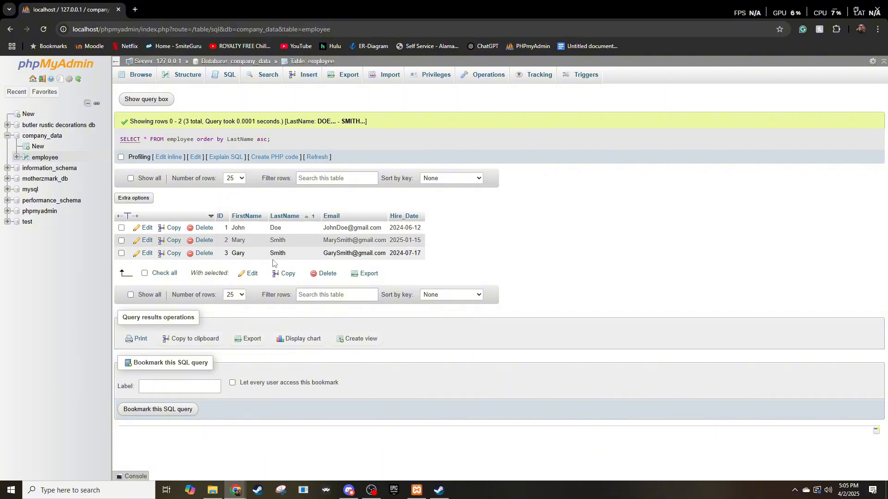
Start a new SQL query on the employee table and delete everything in the default statement after SELECT.
click(234, 81)
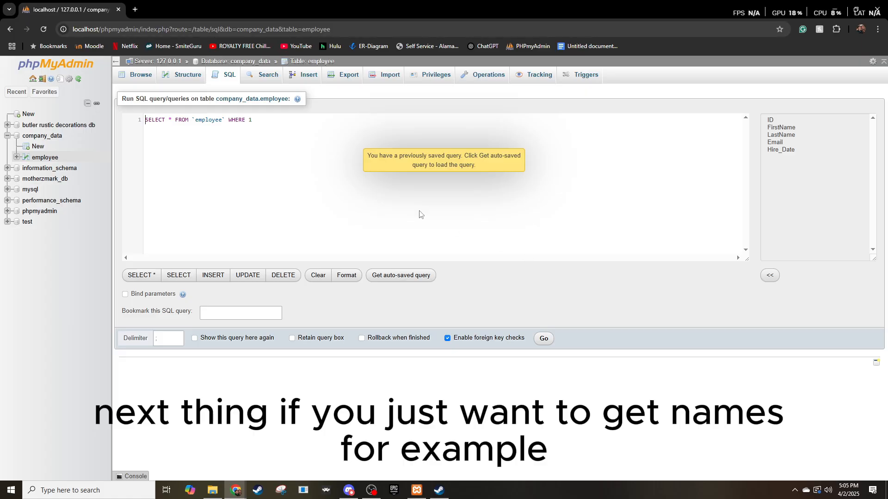
key(BackSpace)
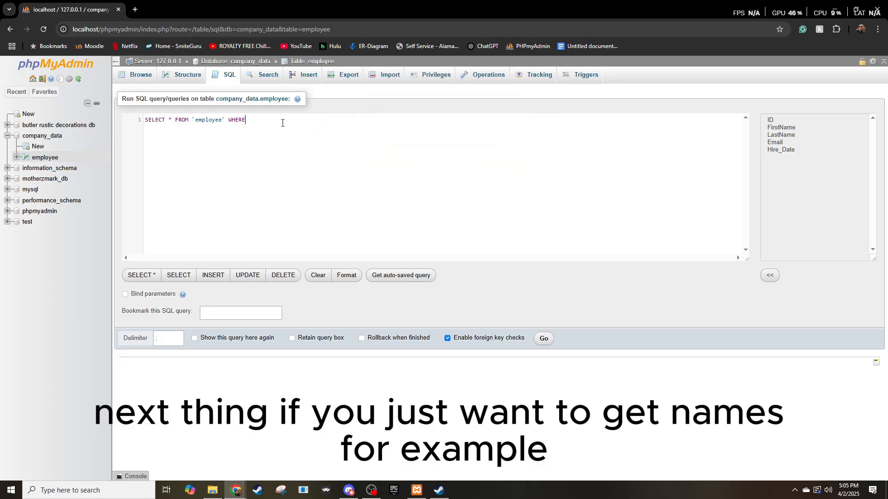
key(BackSpace)
key(BackSpace)
key(BackSpace)
key(BackSpace)
key(BackSpace)
key(BackSpace)
key(BackSpace)
key(BackSpace)
key(BackSpace)
key(BackSpace)
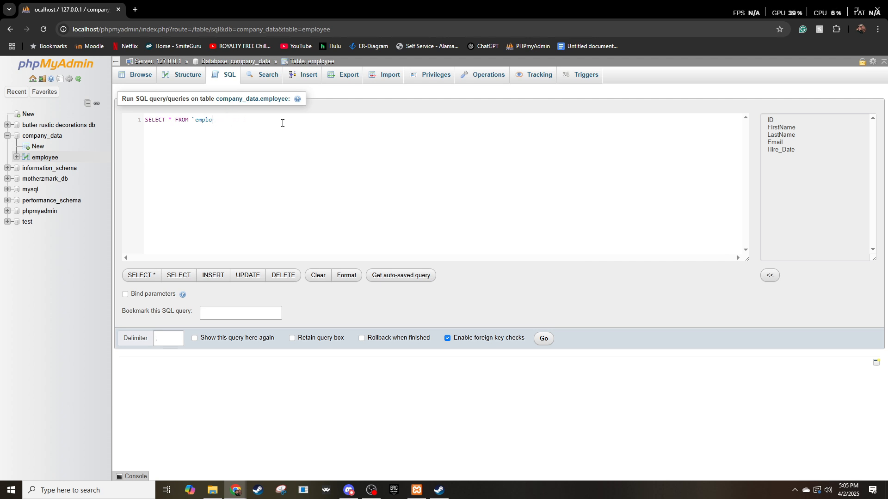
key(BackSpace)
key(BackSpace)
key(BackSpace)
key(BackSpace)
key(BackSpace)
key(BackSpace)
key(BackSpace)
key(BackSpace)
key(BackSpace)
key(BackSpace)
key(BackSpace)
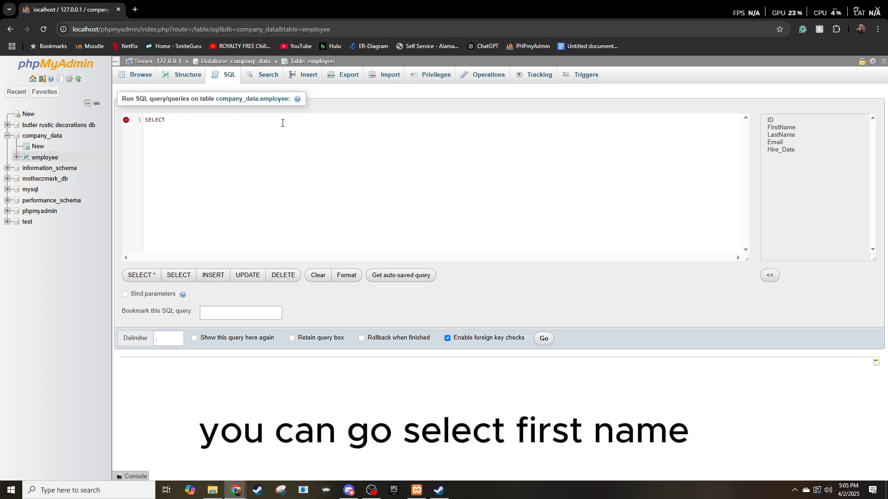
Enter FirstName, LastName as the columns after SELECT, with FirstName capitalised like the table's column.
text(firstnam)
key(BackSpace)
key(BackSpace)
key(BackSpace)
text(N)
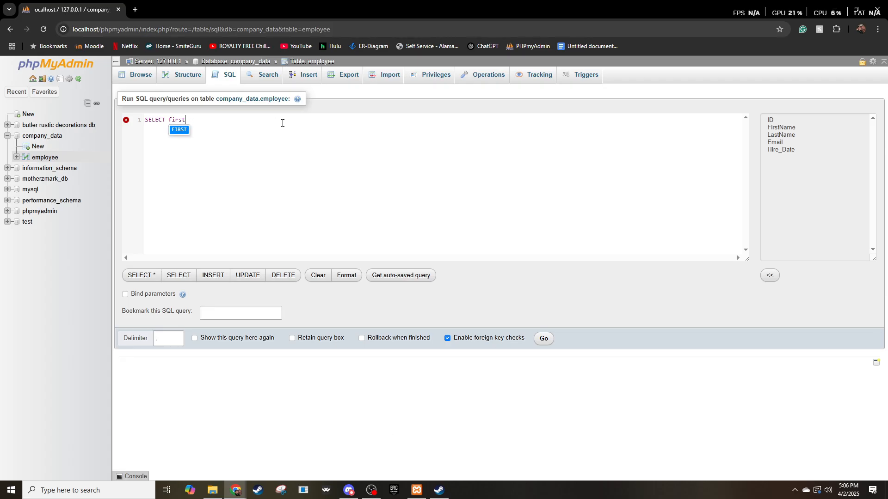
text(ame)
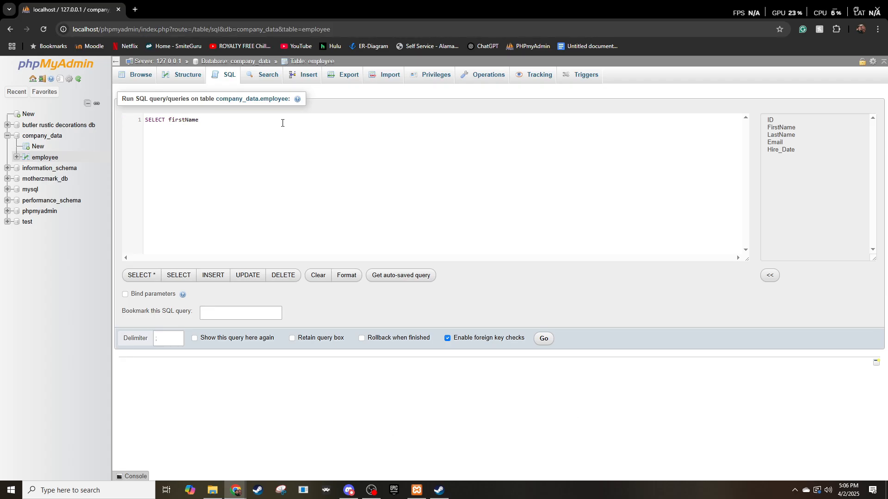
text(, la)
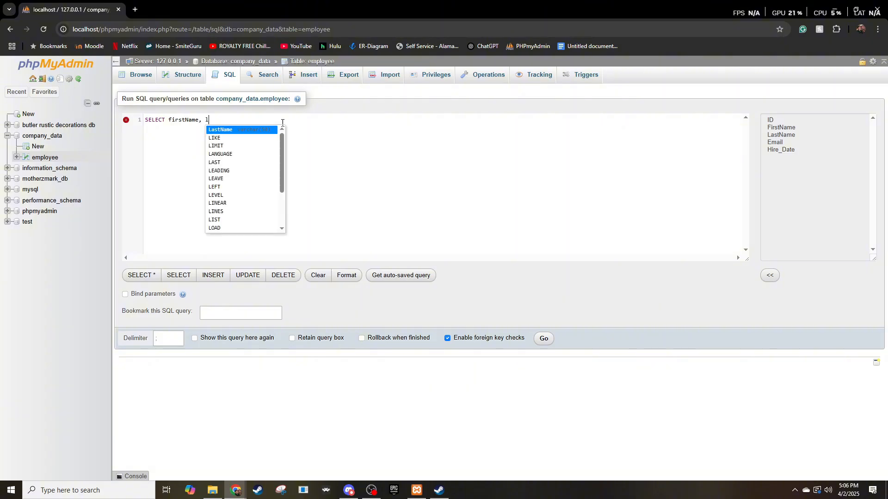
click(257, 131)
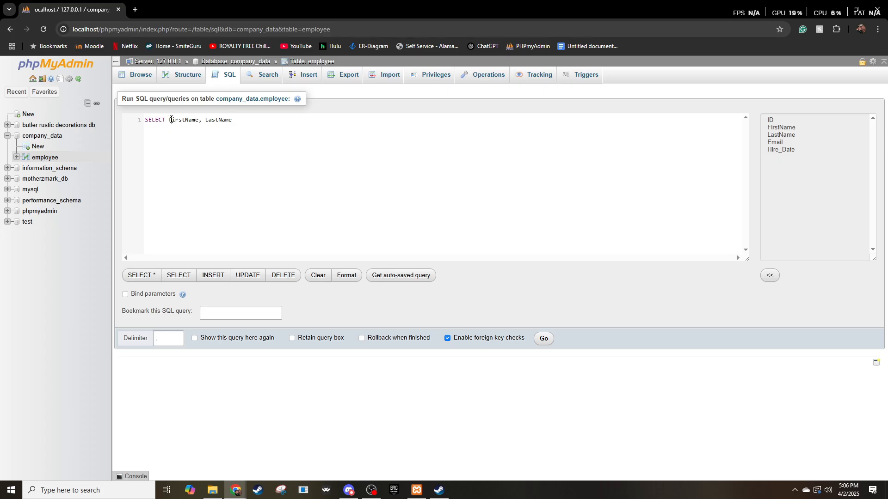
click(171, 119)
key(BackSpace)
text(F)
Complete the name query with from employee; and run it.
click(243, 116)
text(from emp)
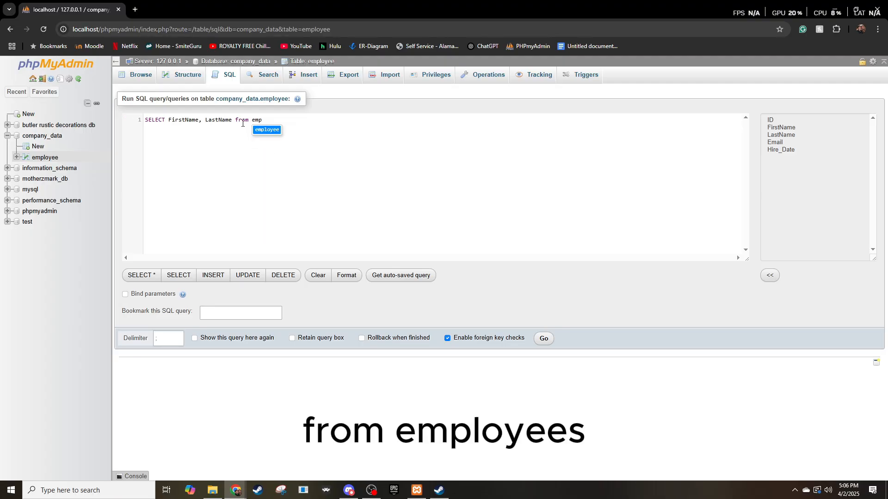
click(273, 130)
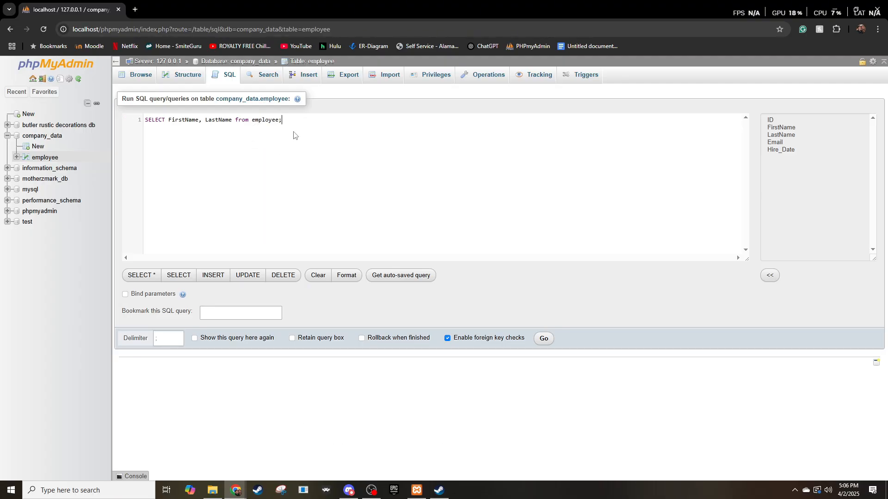
text(;)
click(543, 338)
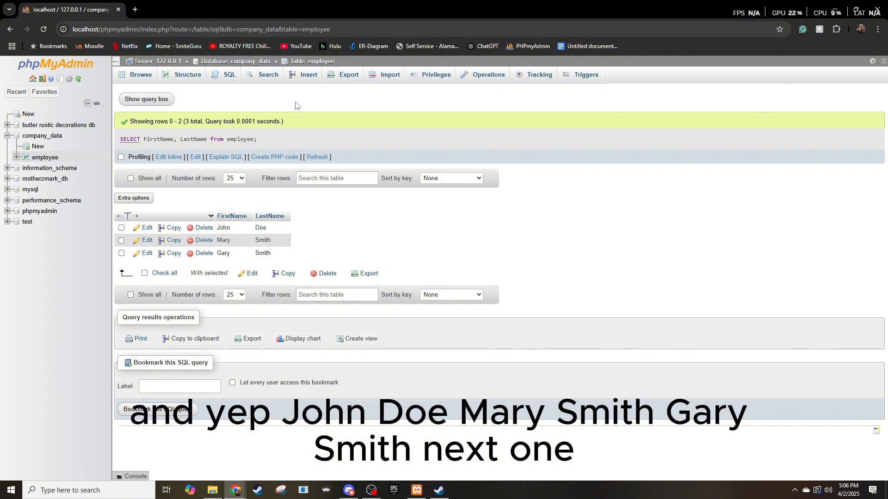
Start a new SQL query on the employee table and shorten the default statement to SELECT * FROM employee.
click(228, 76)
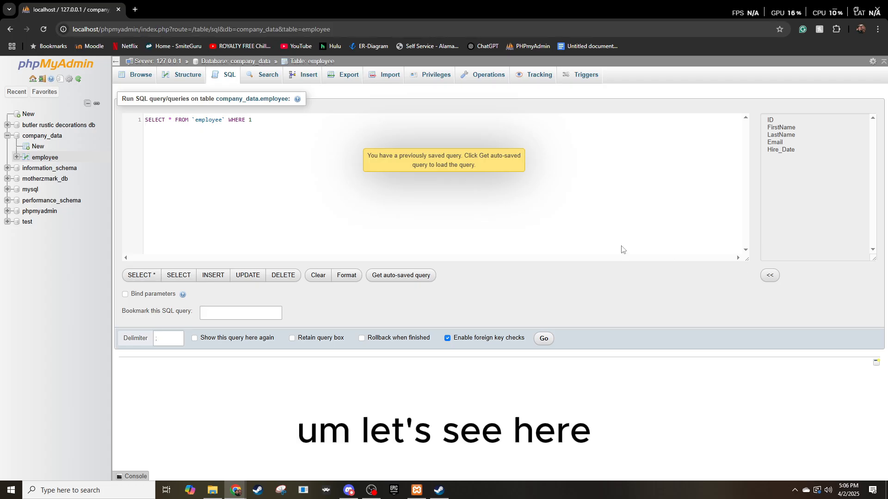
click(261, 121)
key(BackSpace)
key(BackSpace)
key(BackSpace)
key(BackSpace)
key(BackSpace)
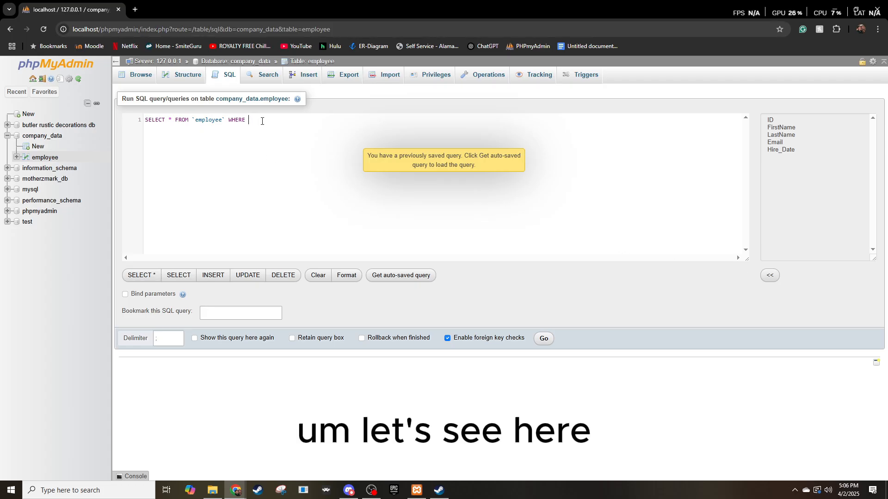
key(Left)
key(Left)
key(Left)
key(Left)
key(Left)
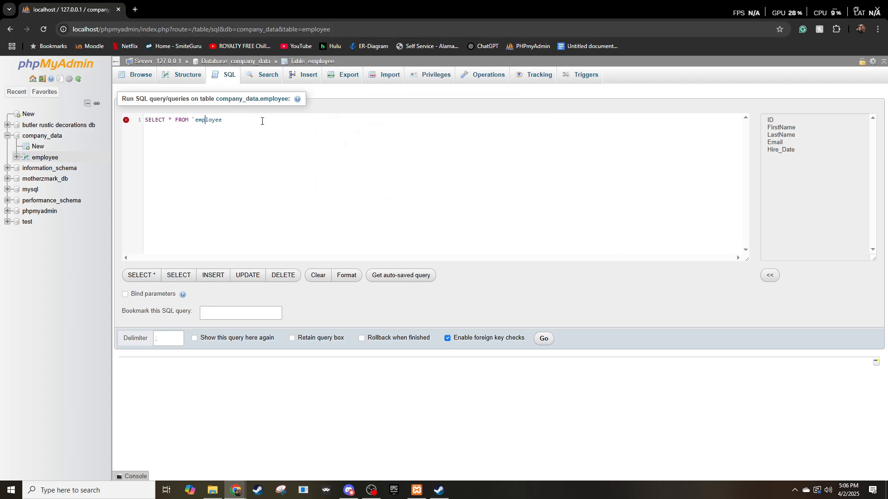
key(BackSpace)
Complete the query with where Hire_Date > 2025-01-01; leaving the date unquoted, and run it.
text(wh)
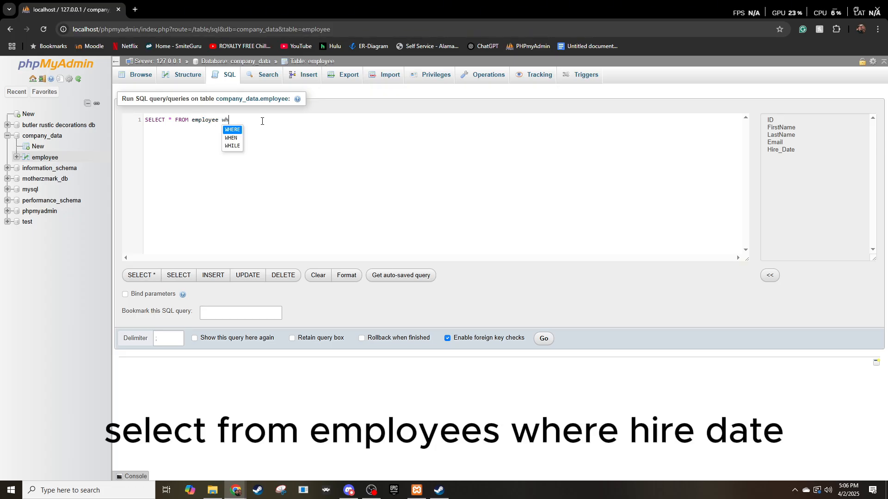
text(ere )
text(hire)
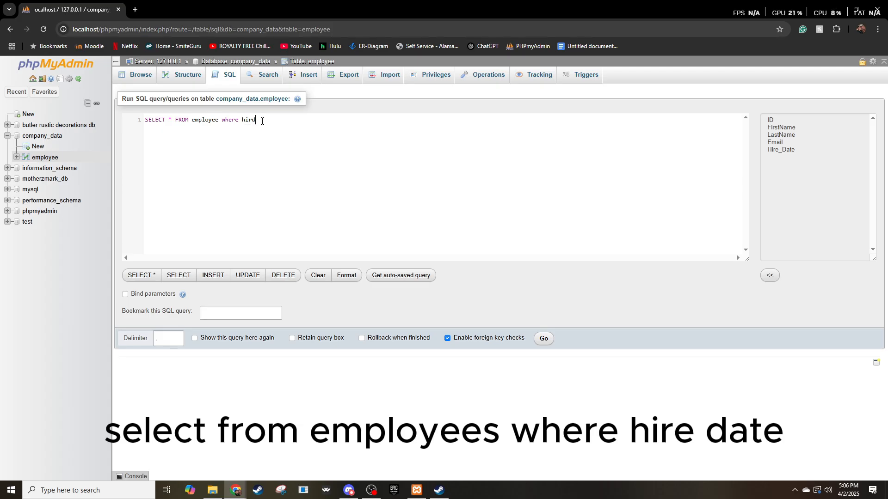
click(277, 131)
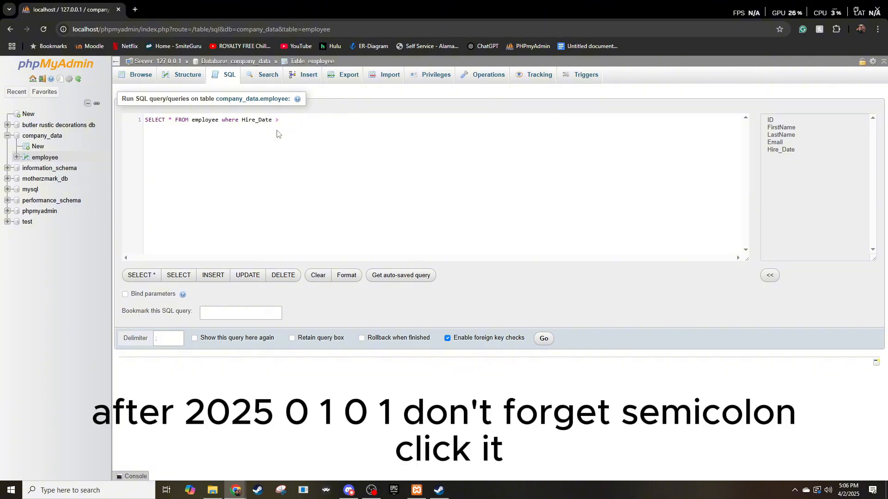
text(2025-01-01;)
click(544, 339)
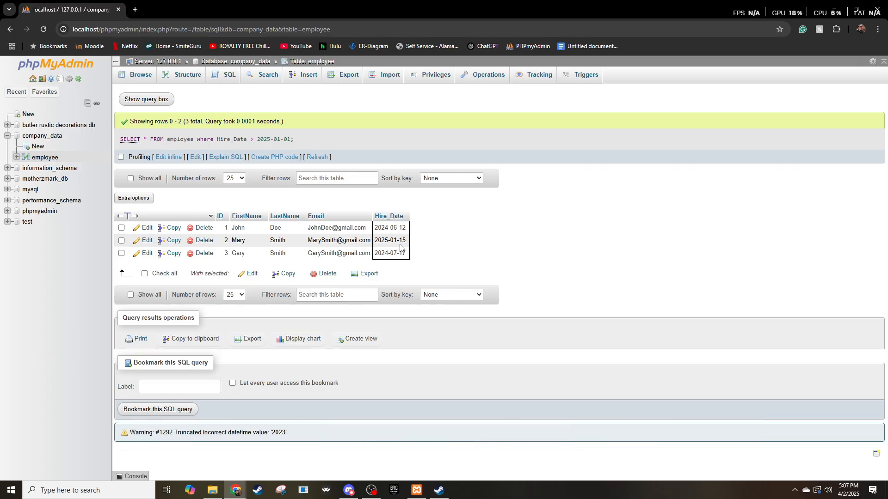
Start a new SQL query on the employee table and shorten the default statement to SELECT * FROM.
click(222, 81)
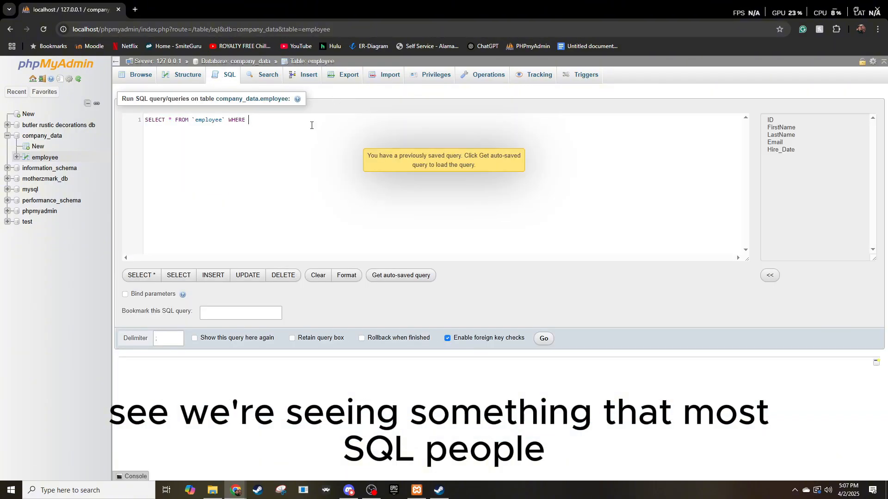
key(BackSpace)
key(BackSpace)
key(BackSpace)
key(BackSpace)
key(BackSpace)
key(BackSpace)
key(BackSpace)
key(BackSpace)
key(BackSpace)
key(BackSpace)
key(BackSpace)
key(BackSpace)
key(BackSpace)
key(BackSpace)
key(BackSpace)
key(BackSpace)
key(BackSpace)
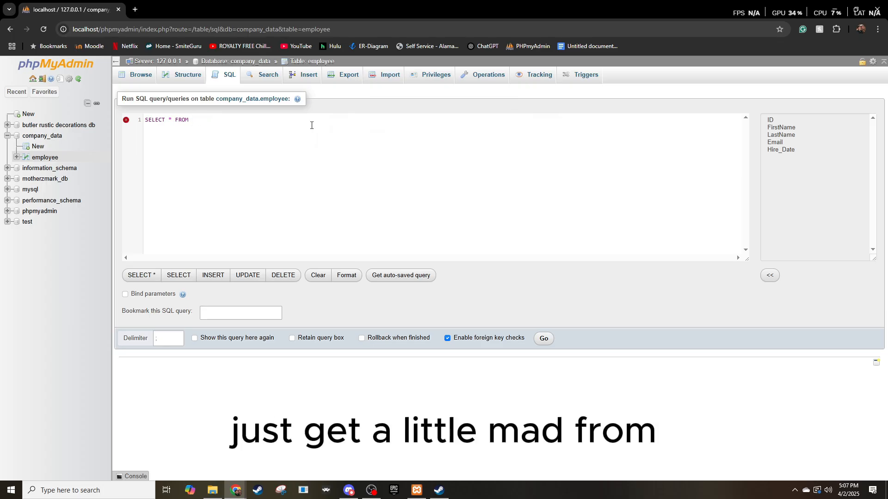
Complete the query with employee where Hire_Date > '2025-01-01'; putting the date in single quotes, and run it.
text(emplo)
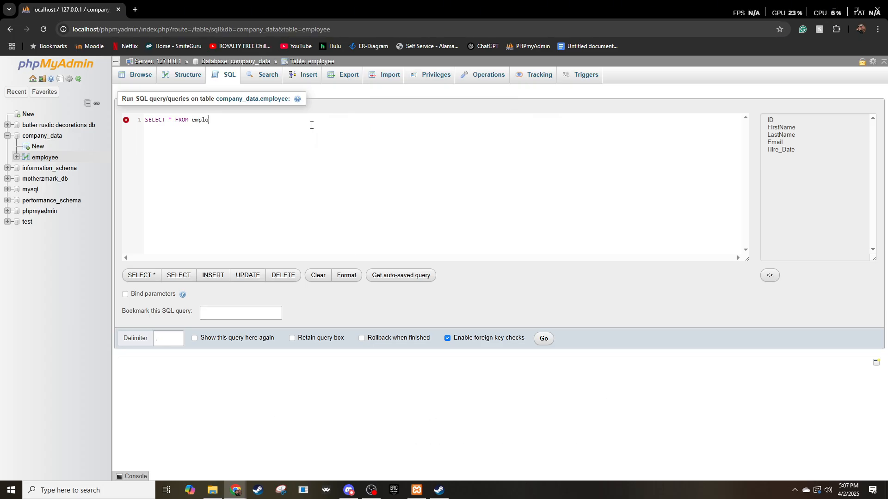
text(yees where hire_)
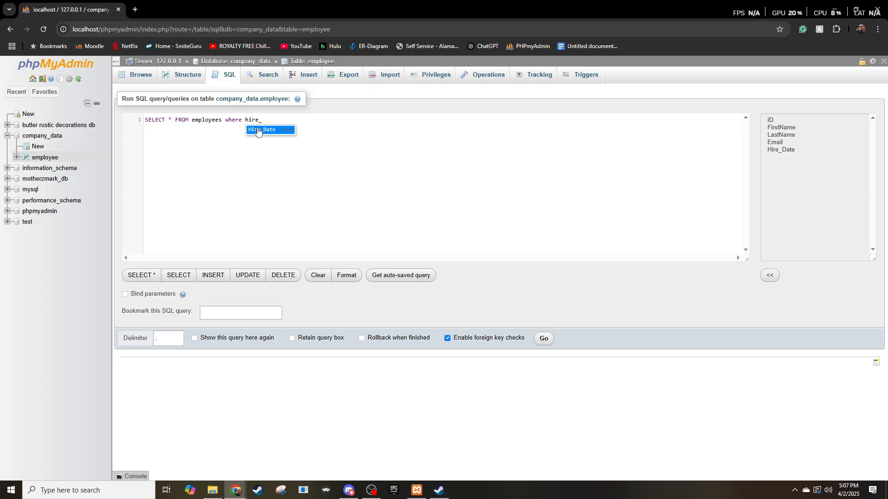
click(257, 130)
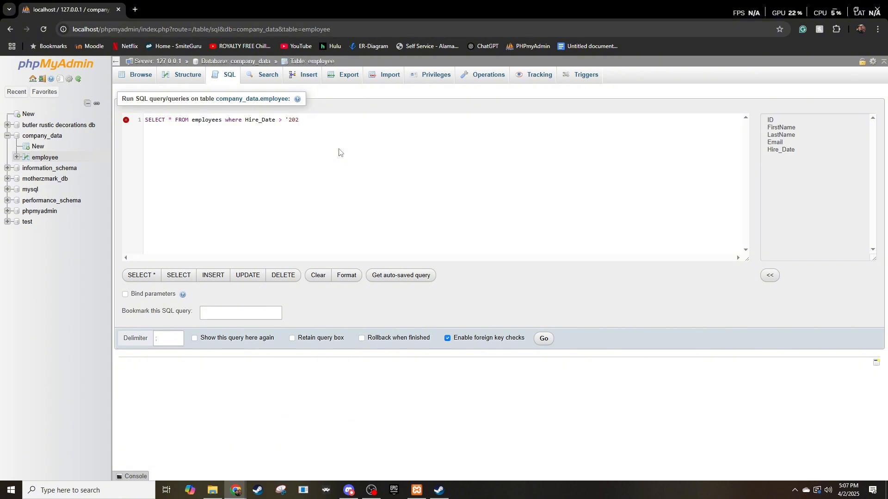
text(5-01-01';)
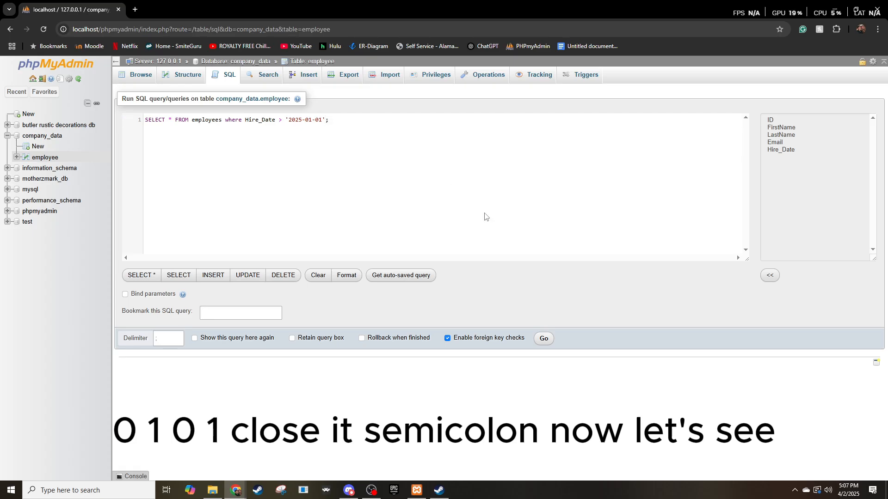
click(543, 338)
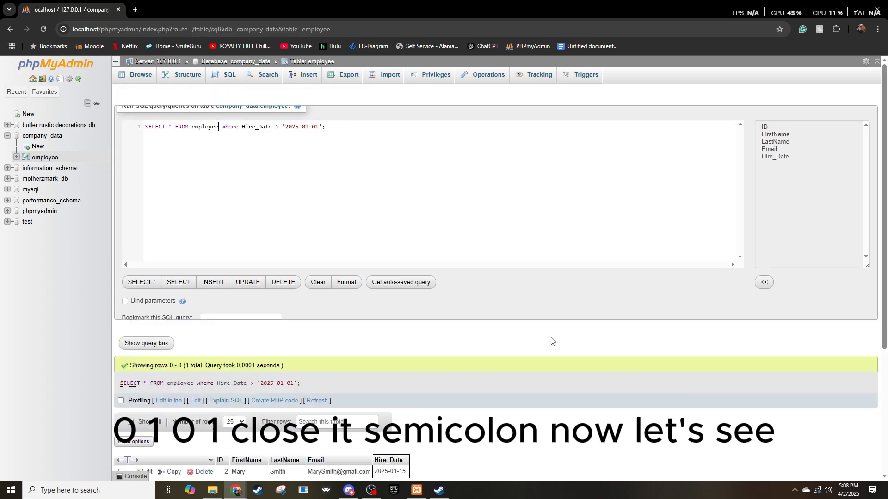